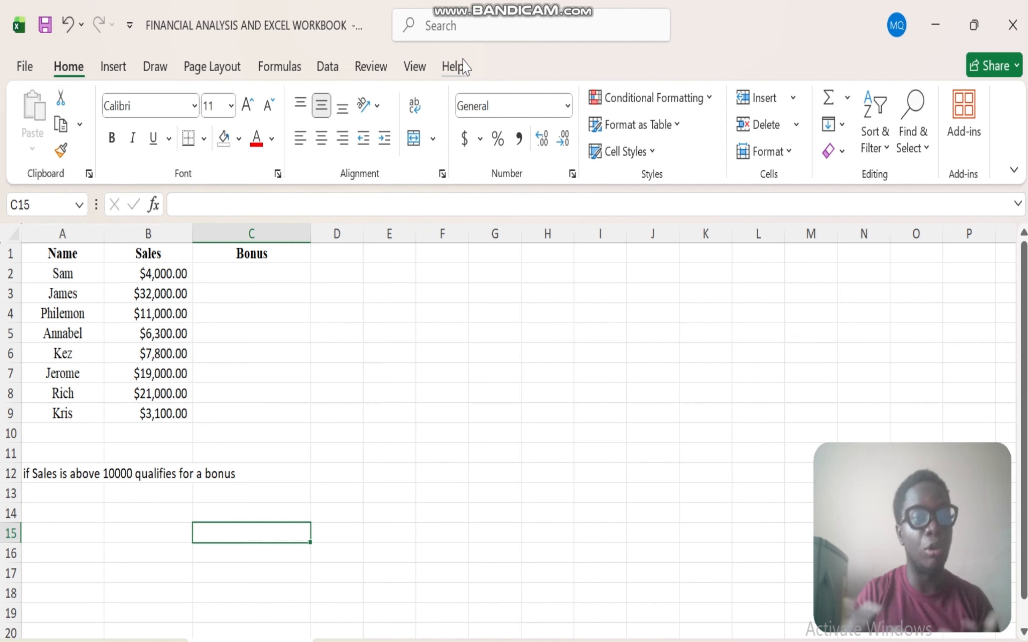
- Enter the text BONUS in cell C2, the first cell under the Bonus heading
click(252, 275)
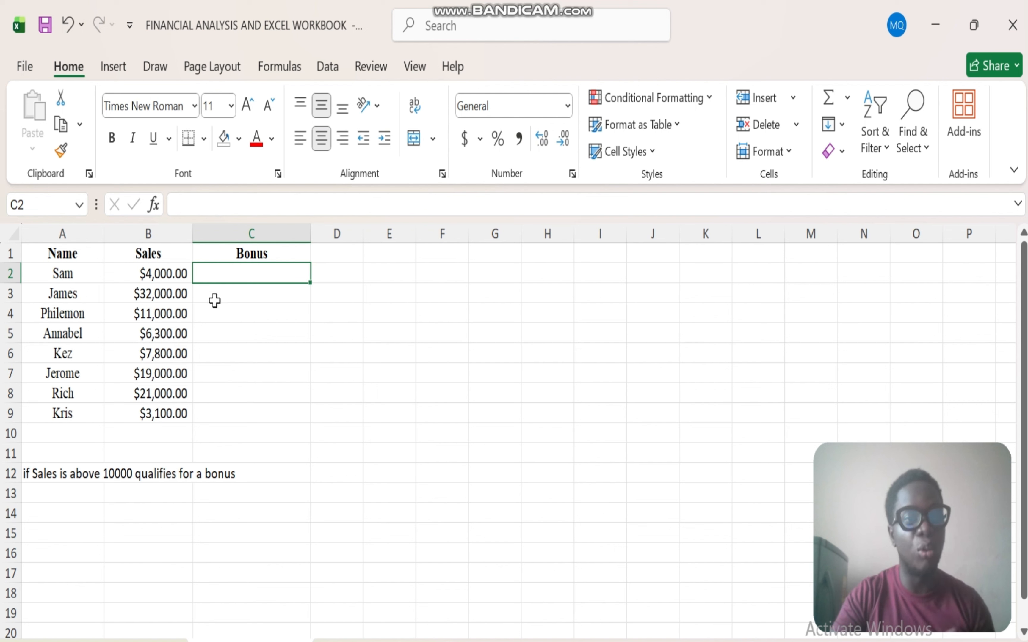
text(BOn)
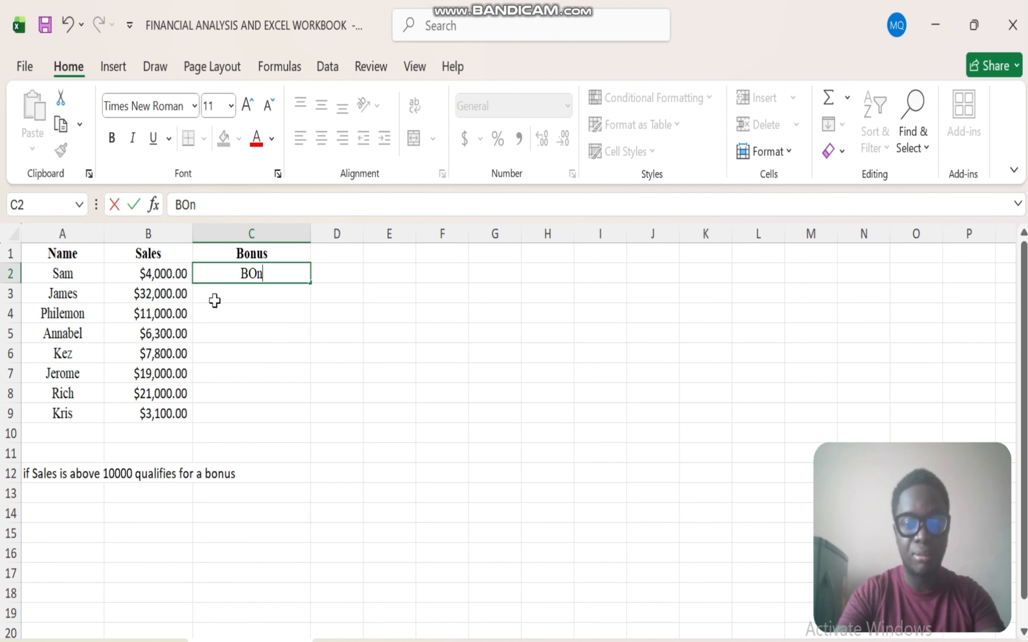
key(BackSpace)
text(NUS)
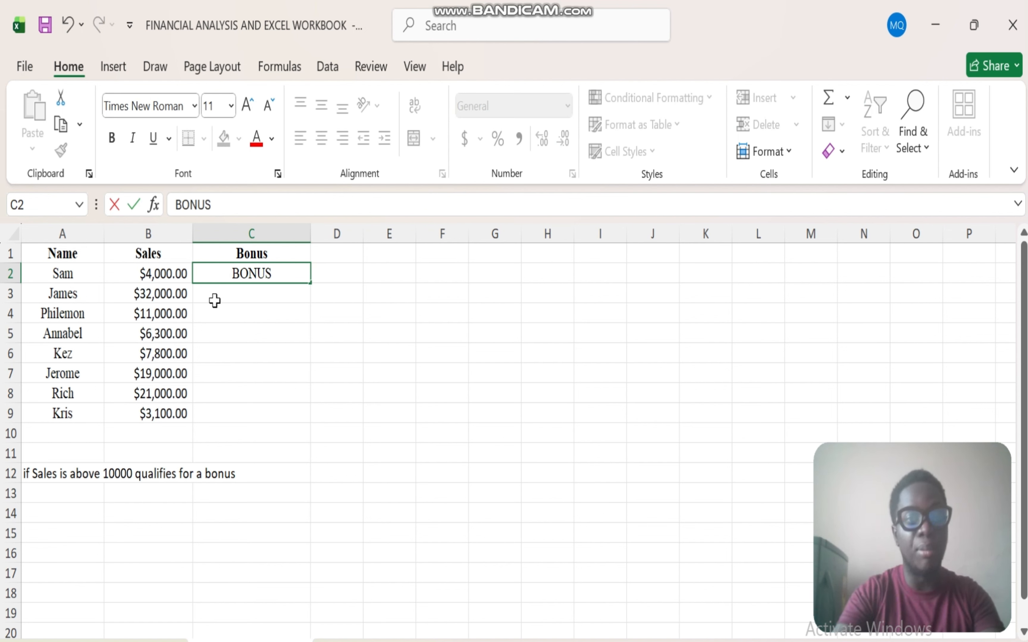
key(Return)
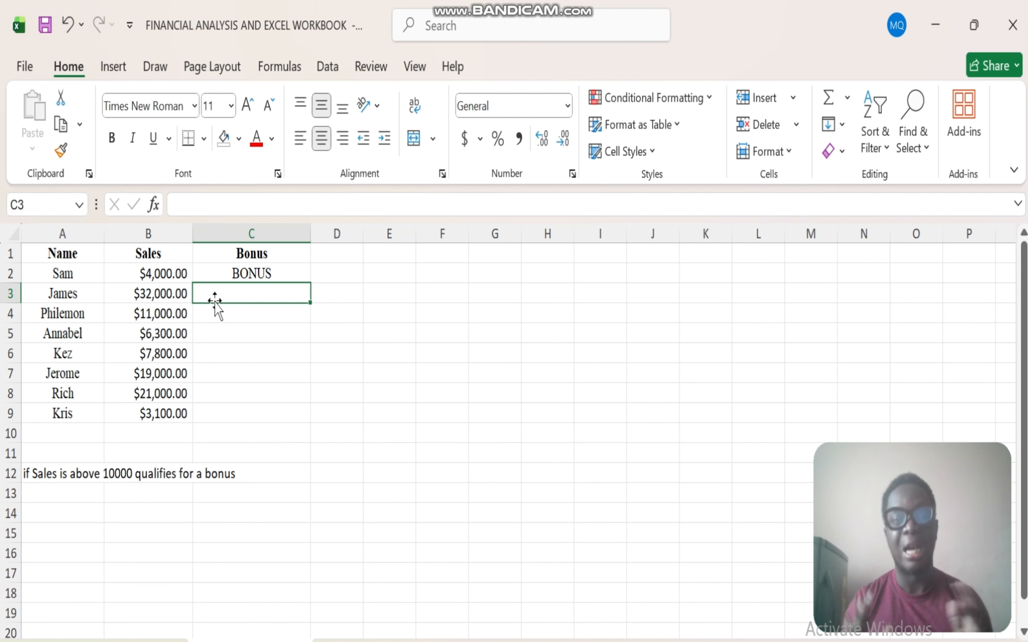
- Clear the BONUS text from cell C2
click(267, 273)
key(BackSpace)
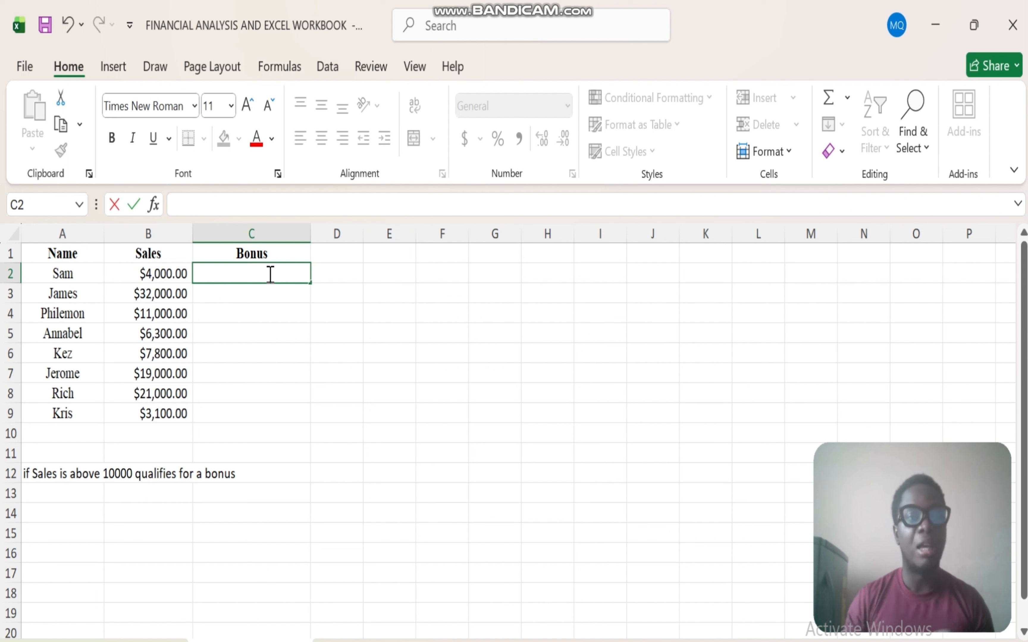
text(=)
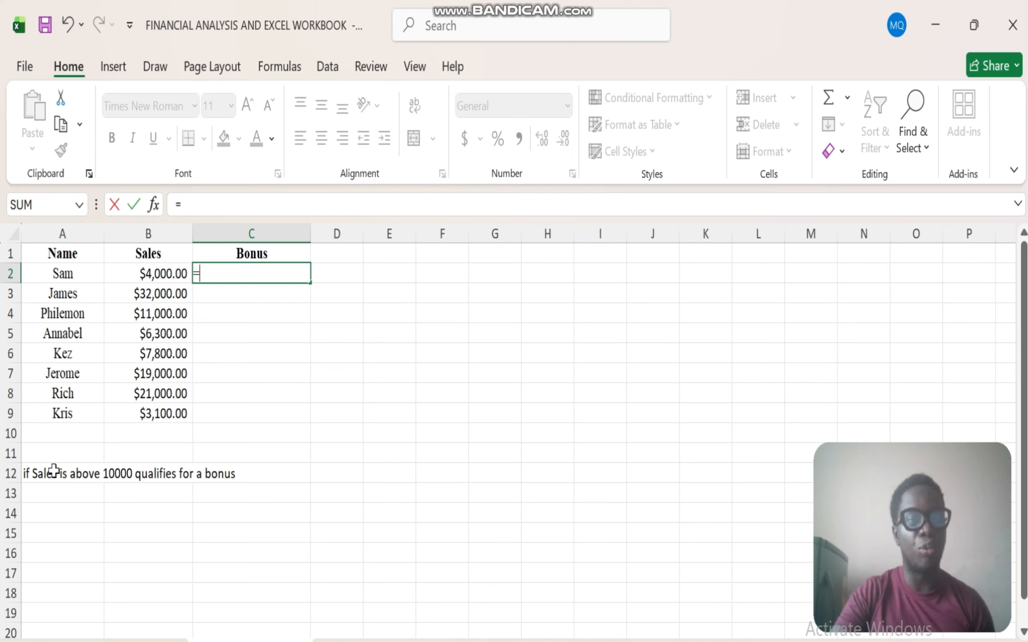
key(Escape)
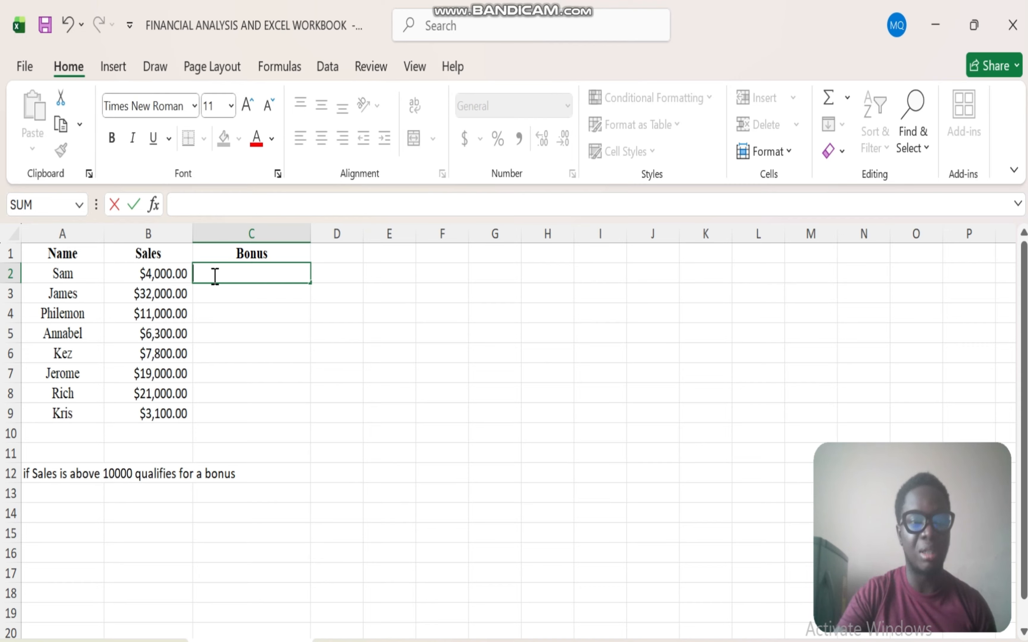
click(221, 329)
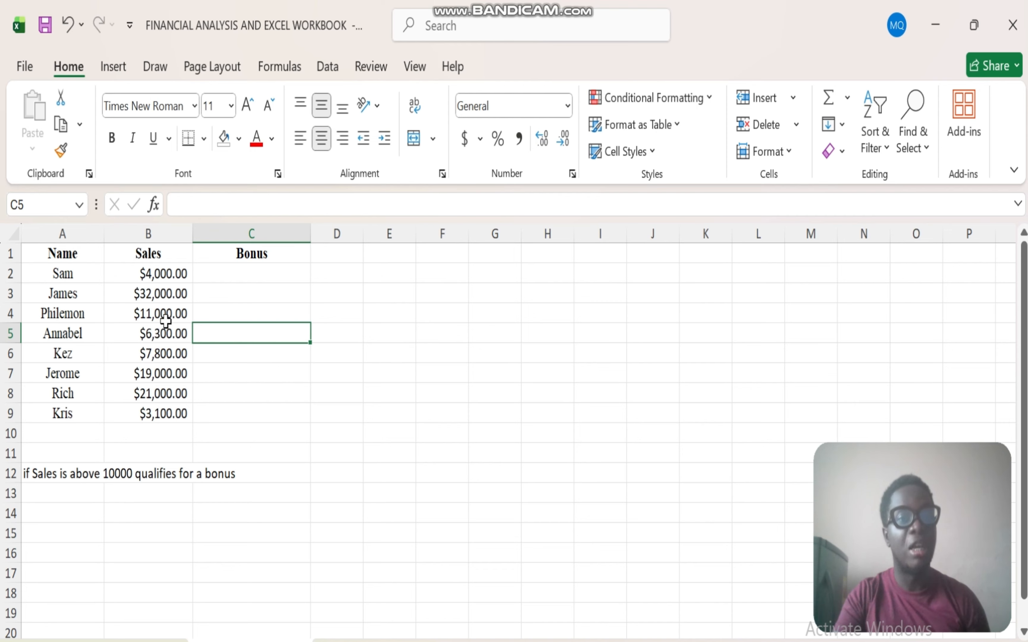
- Examine the Name entries, the sales figures in B2:B9 and the bonus range C2:C9
drag(149, 274, 174, 414)
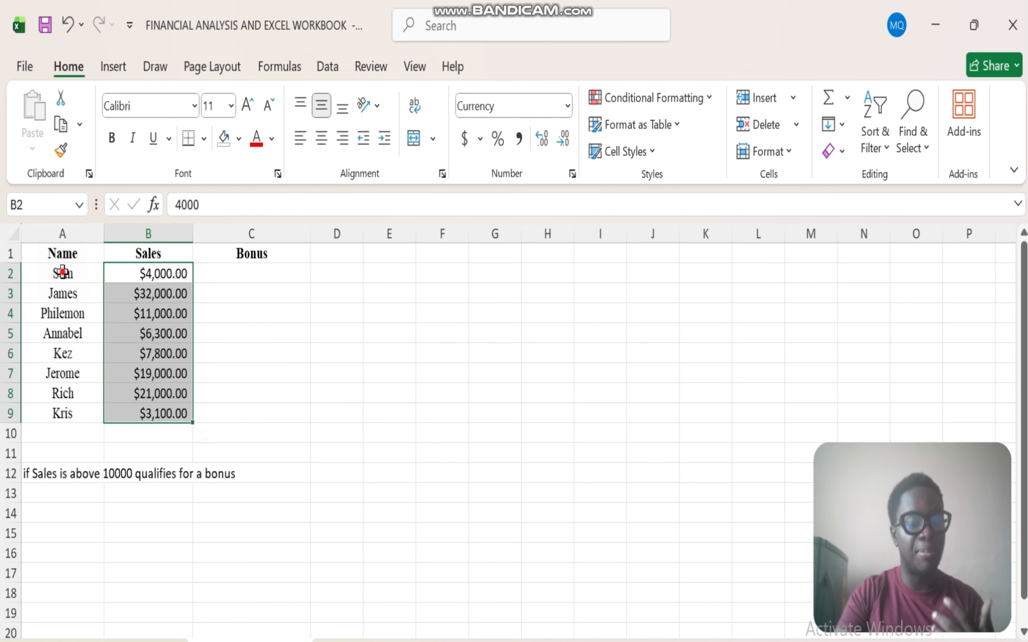
drag(62, 272, 66, 461)
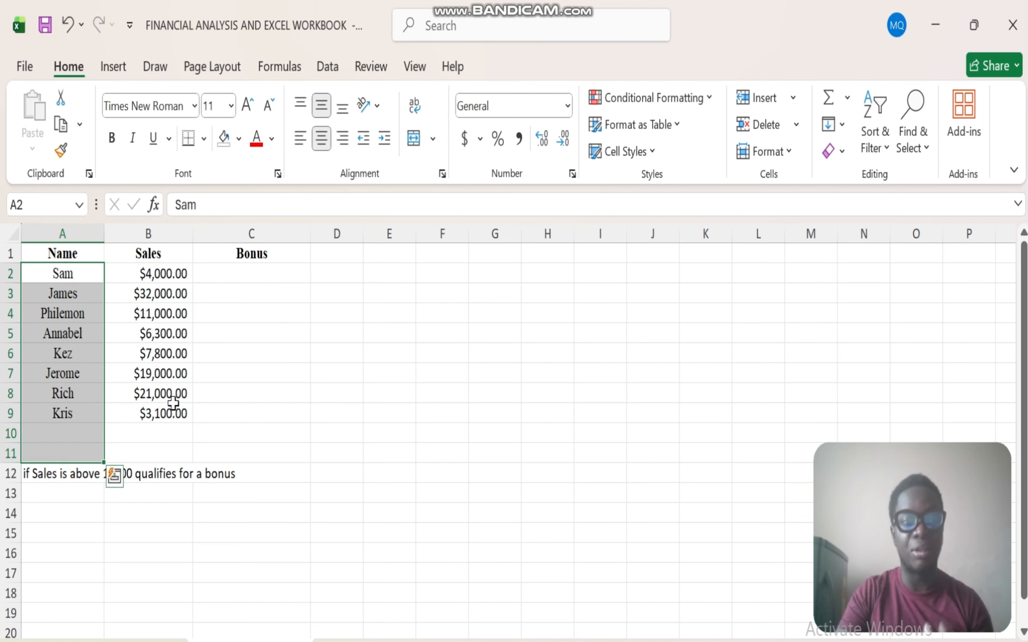
click(69, 292)
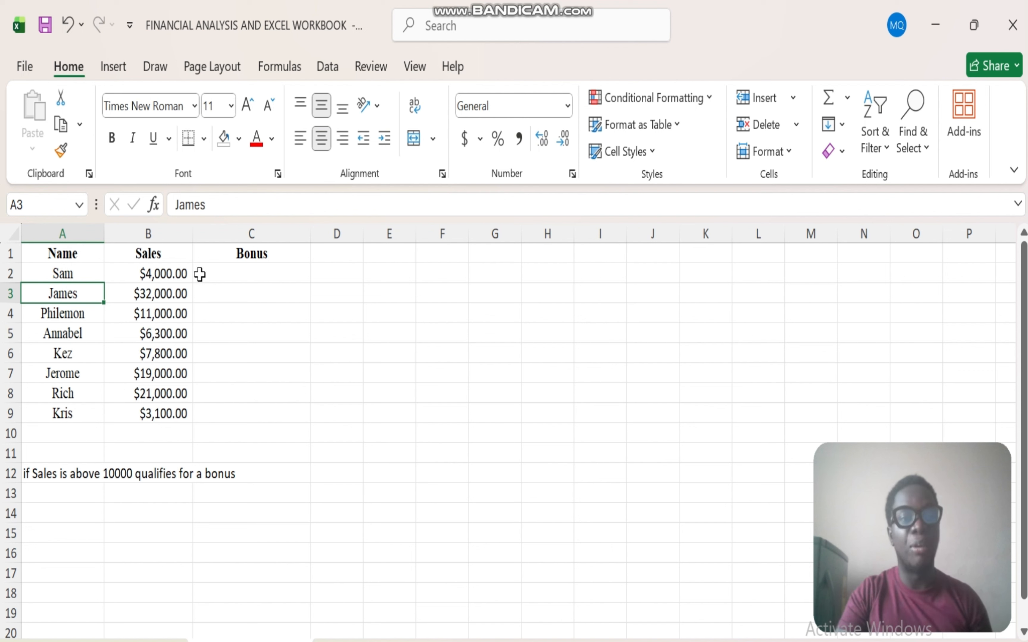
drag(162, 277, 160, 413)
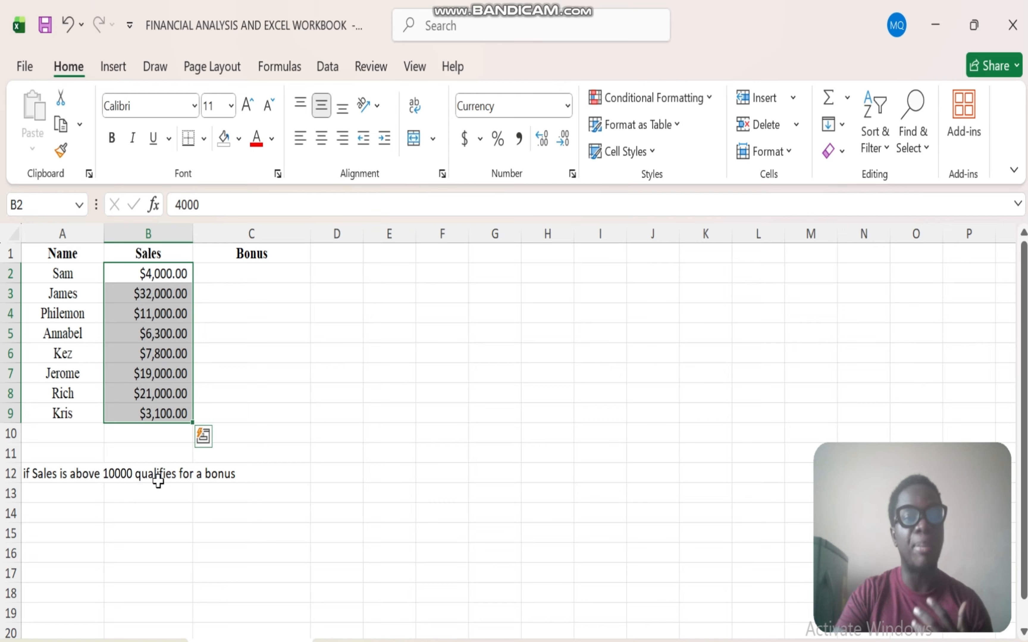
drag(257, 271, 264, 415)
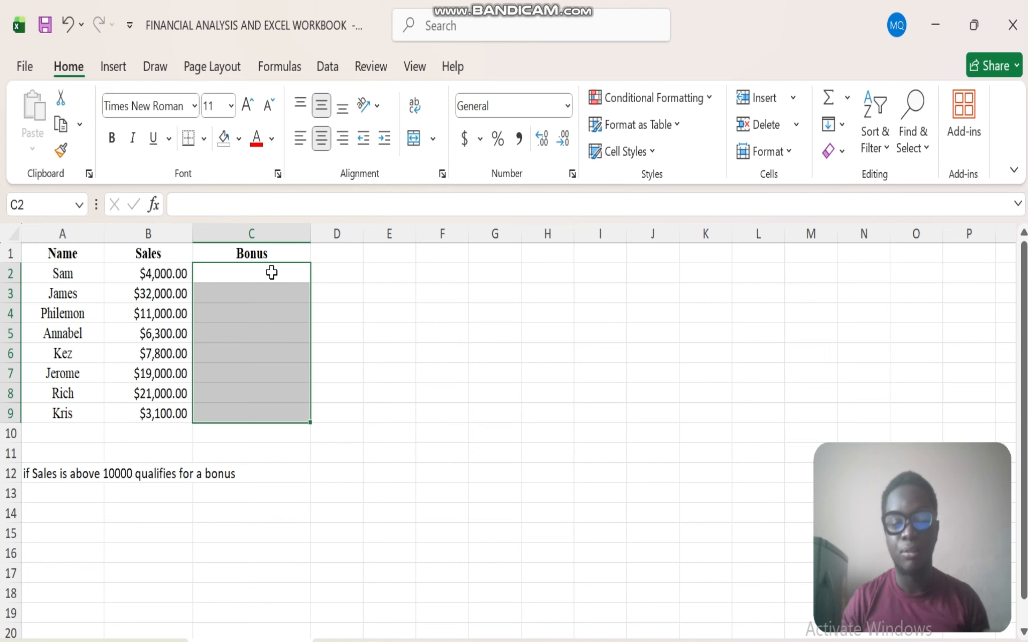
click(272, 272)
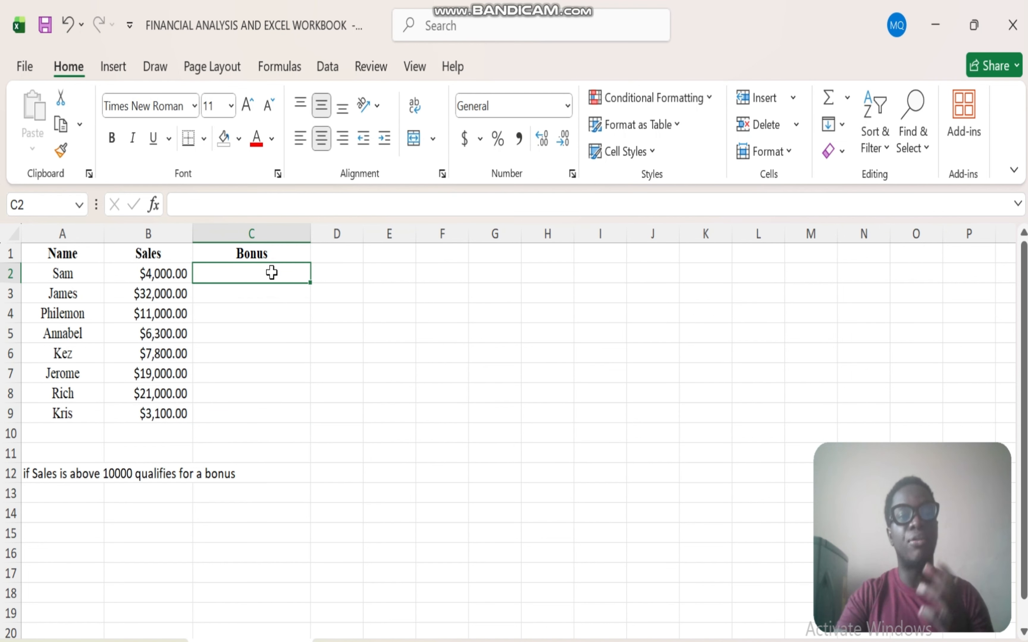
drag(272, 273, 268, 406)
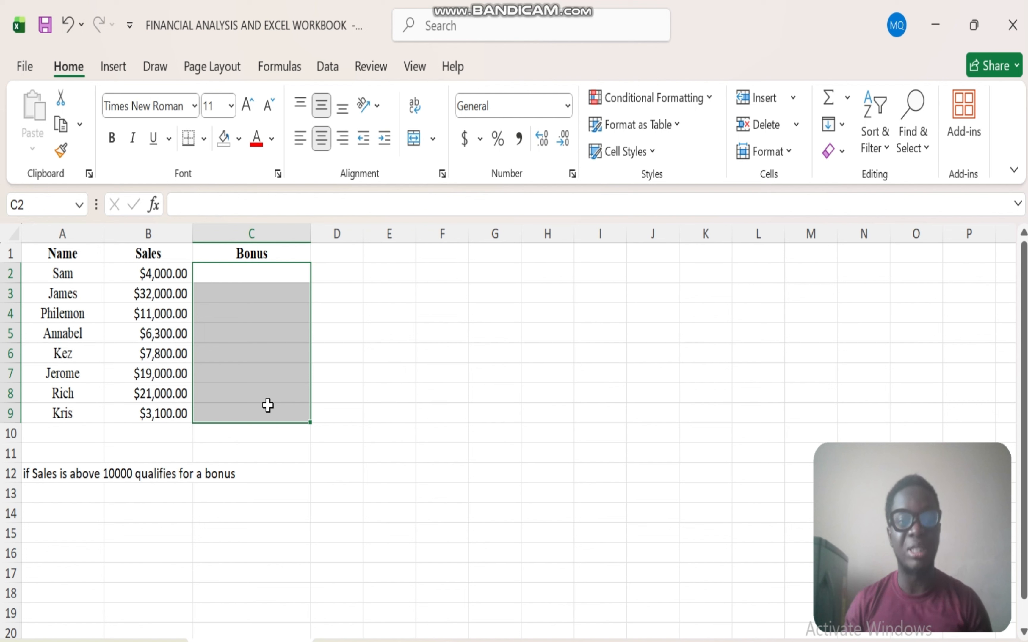
click(256, 274)
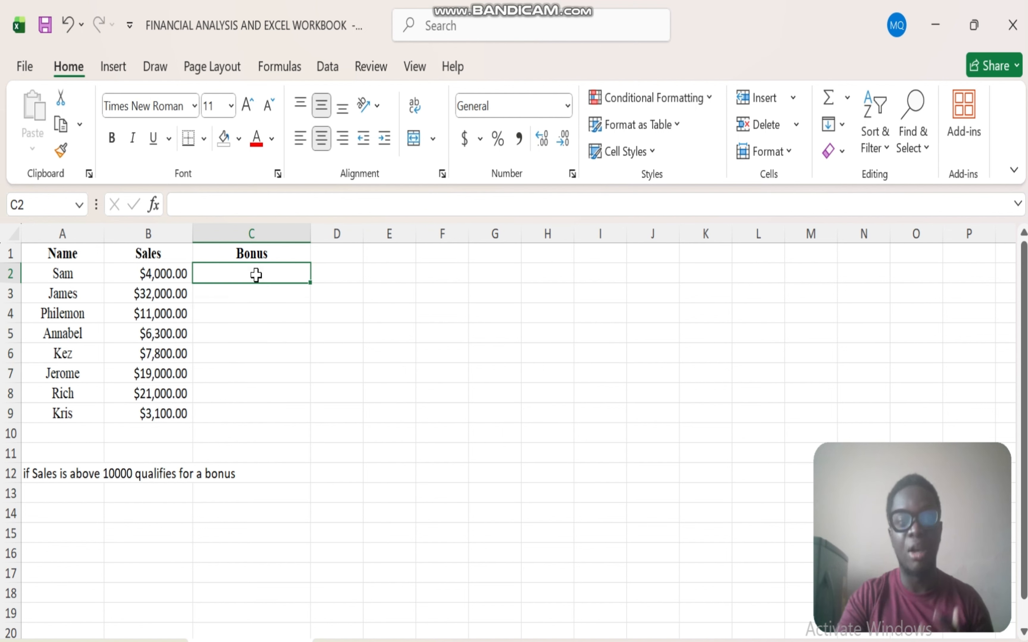
double_click(256, 275)
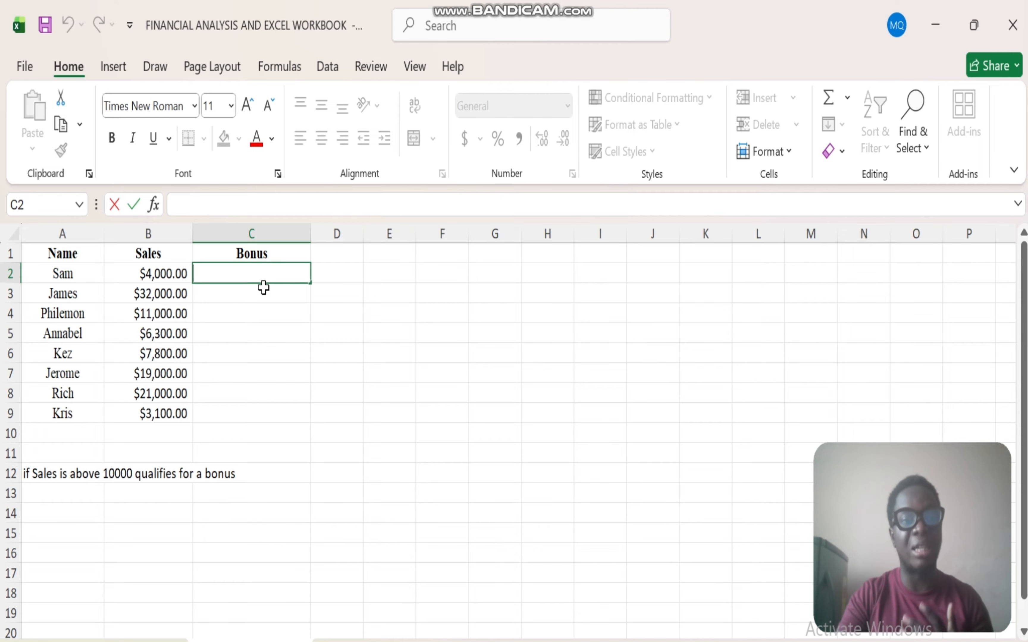
click(258, 297)
click(239, 274)
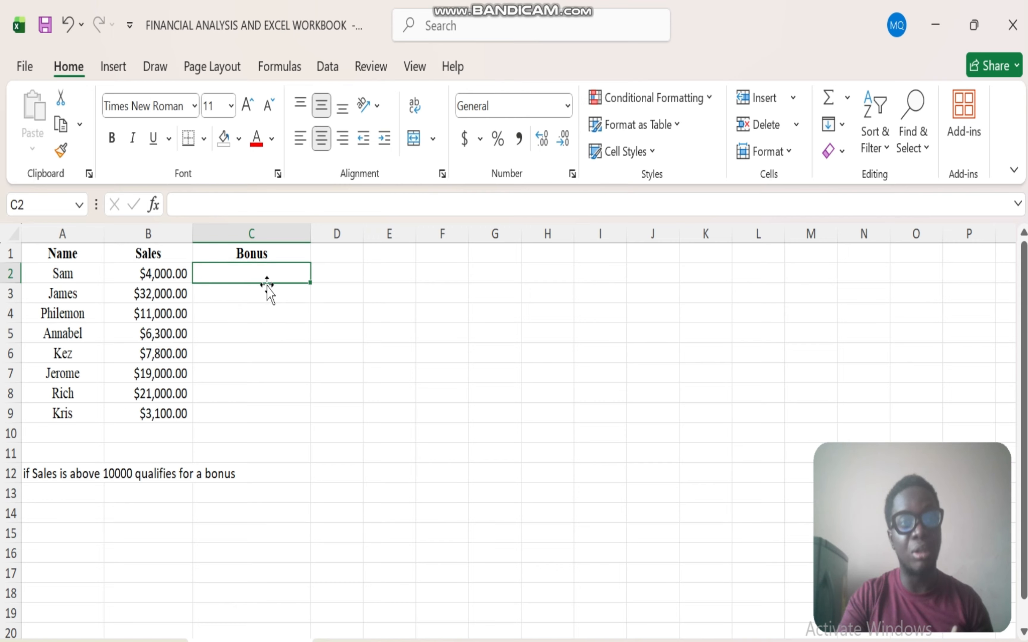
click(248, 294)
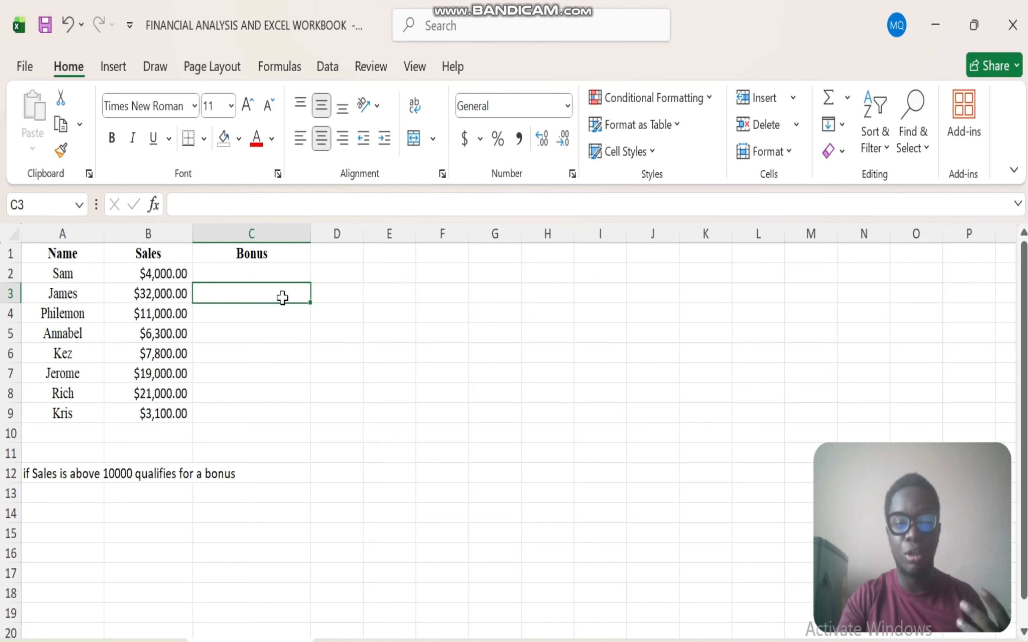
- Start an IF formula in cell C2 with the logical test B2>10000
click(252, 267)
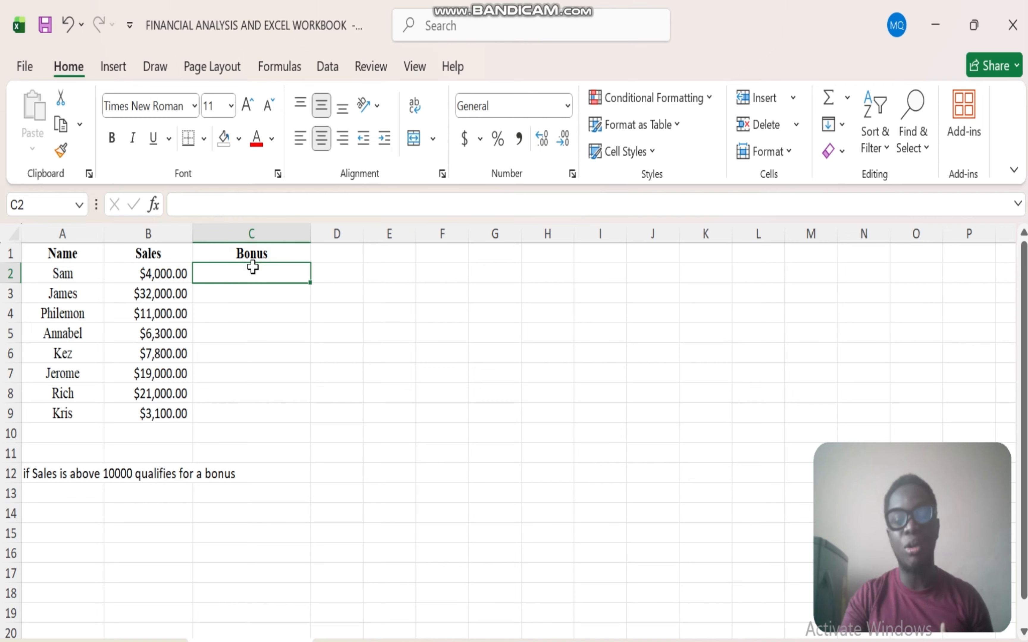
text(=)
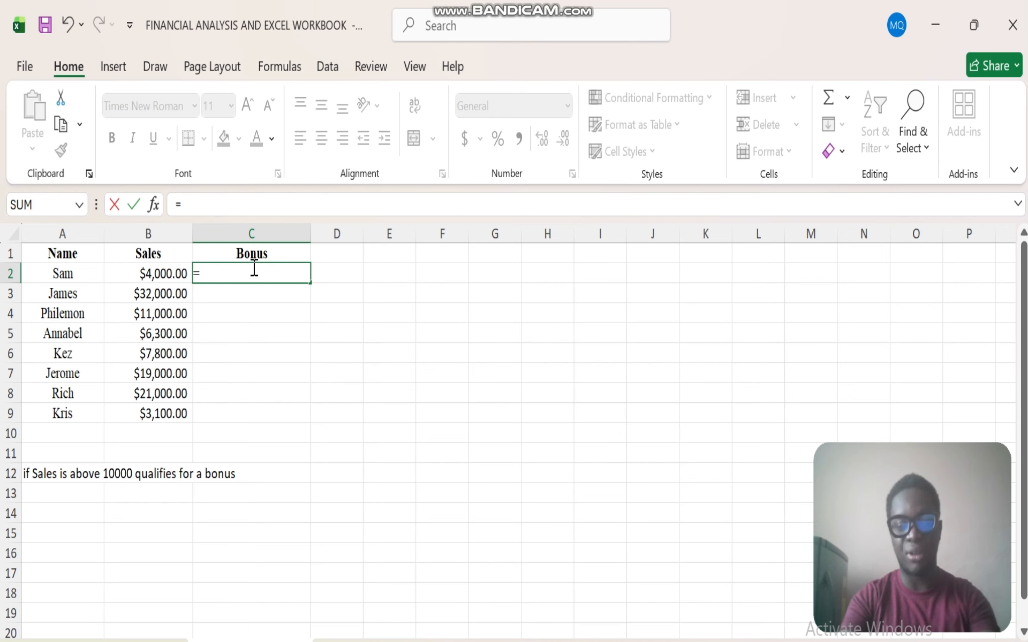
text(IF)
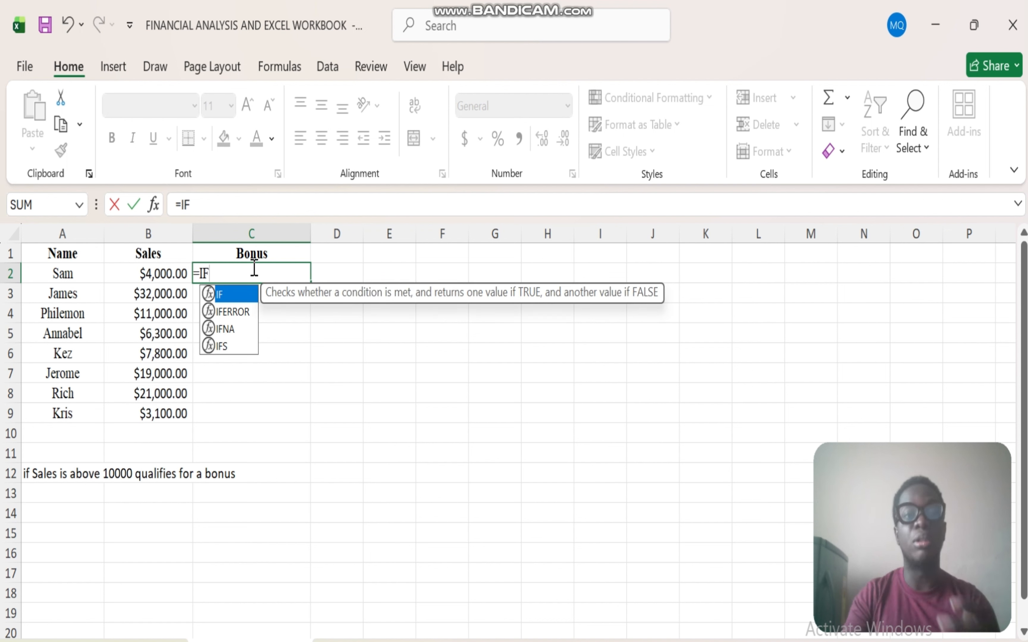
double_click(224, 298)
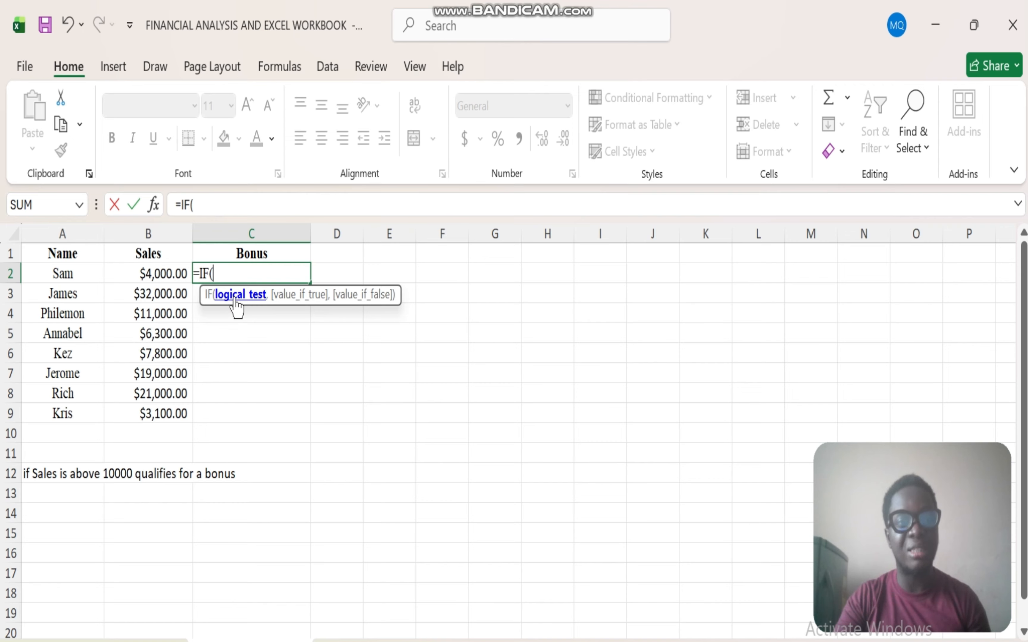
click(155, 278)
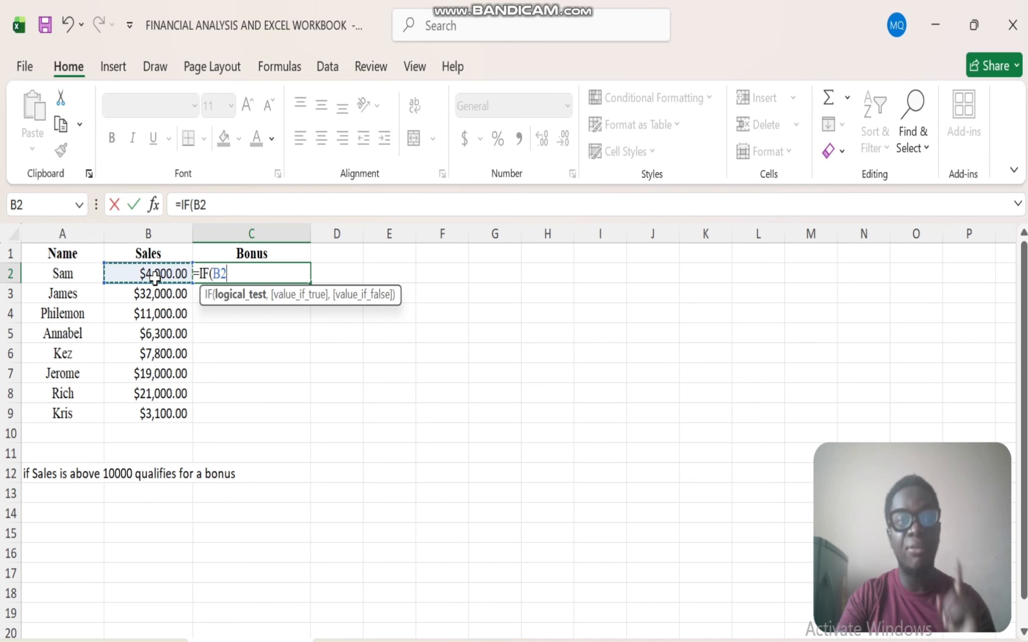
text(>)
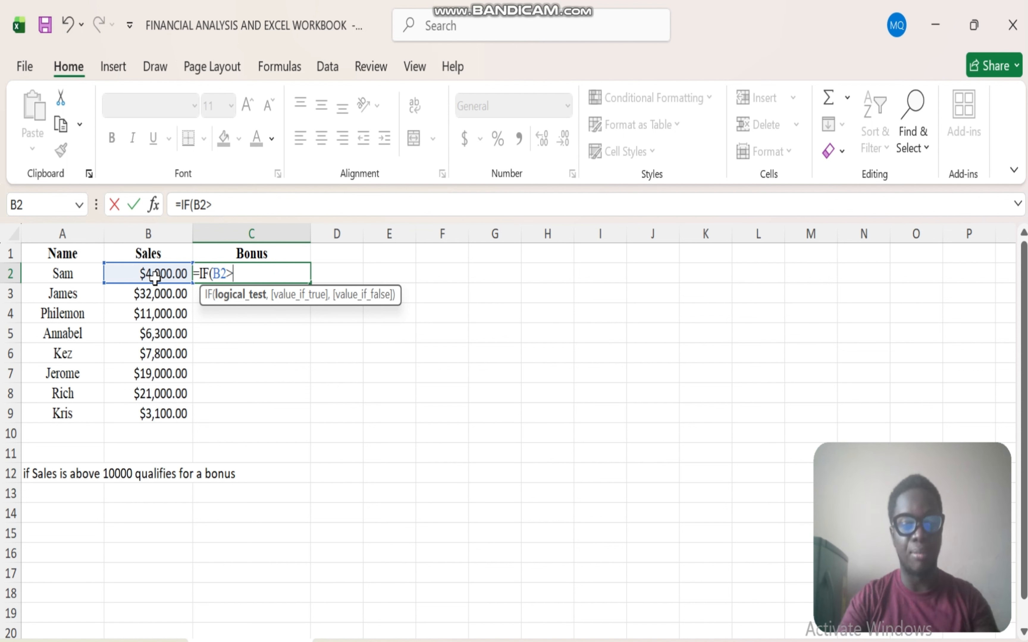
text(10000)
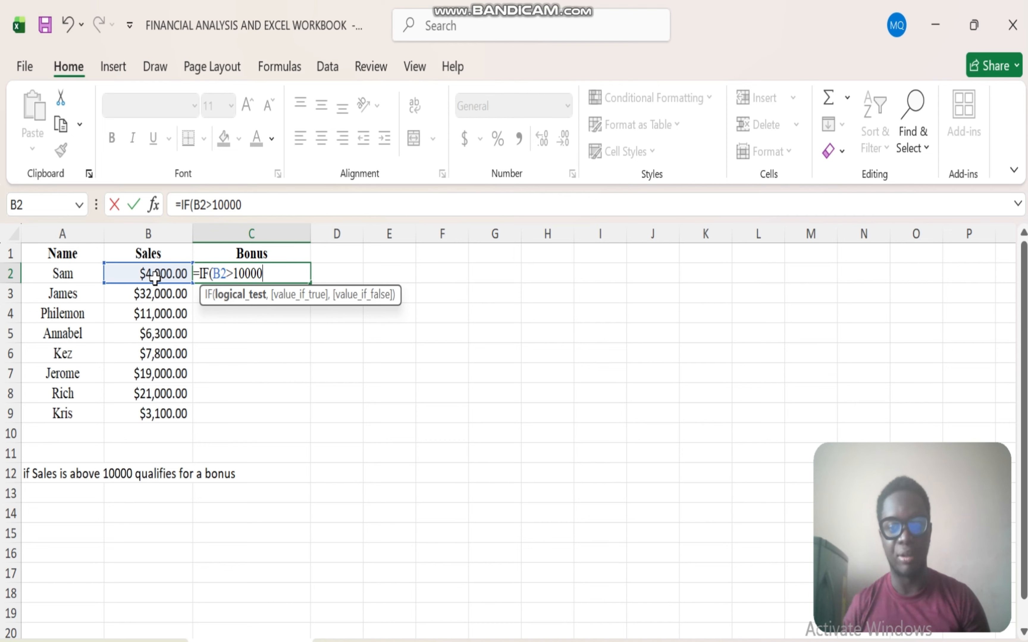
- Add "Bonus" as the IF formula's value if true and open a quoted text for its value if false
text(,)
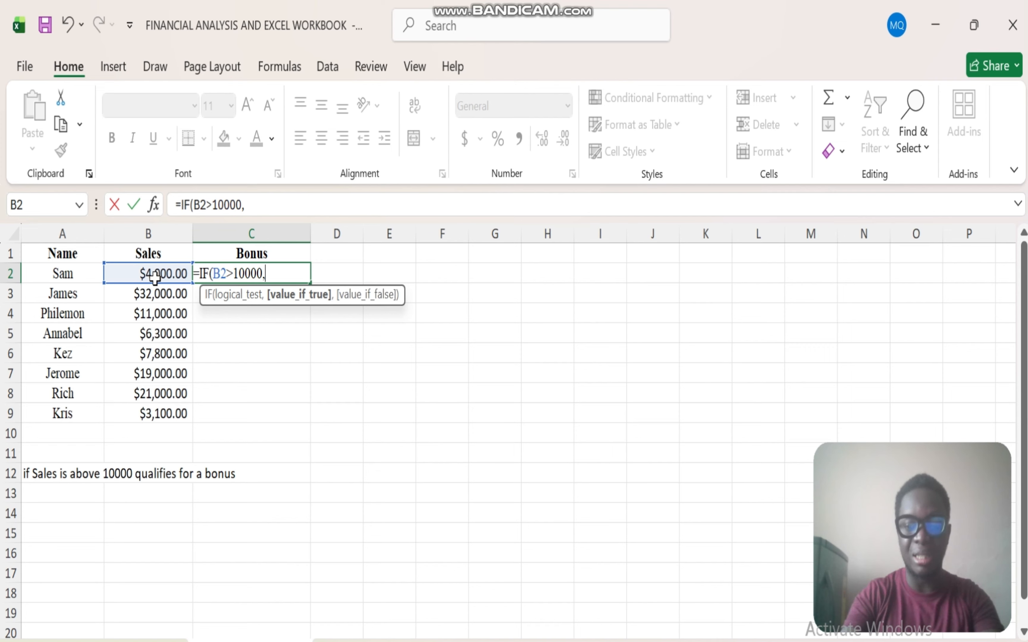
text(")
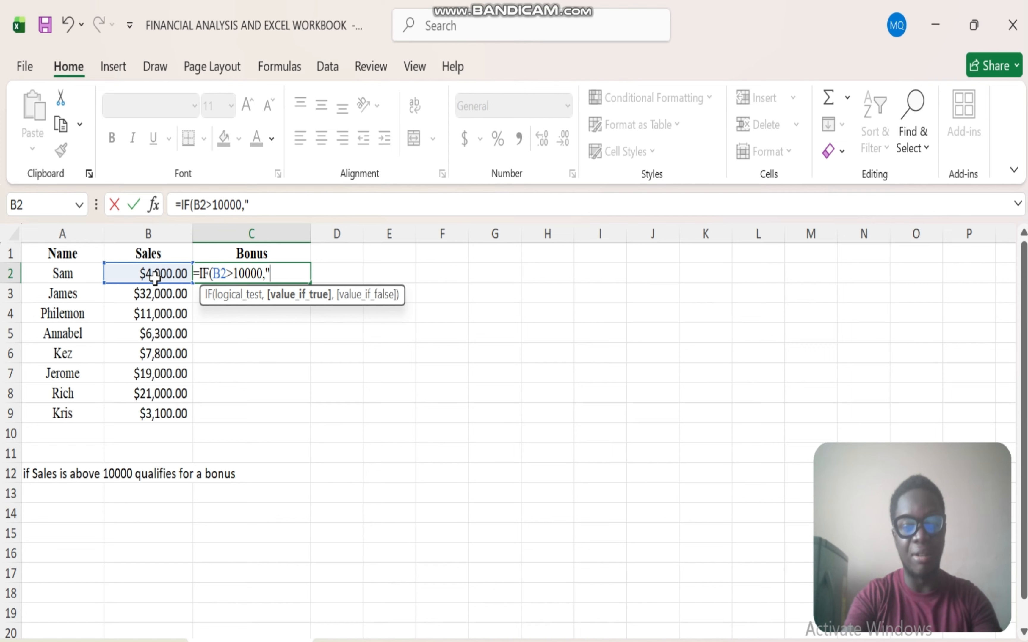
text(Bon)
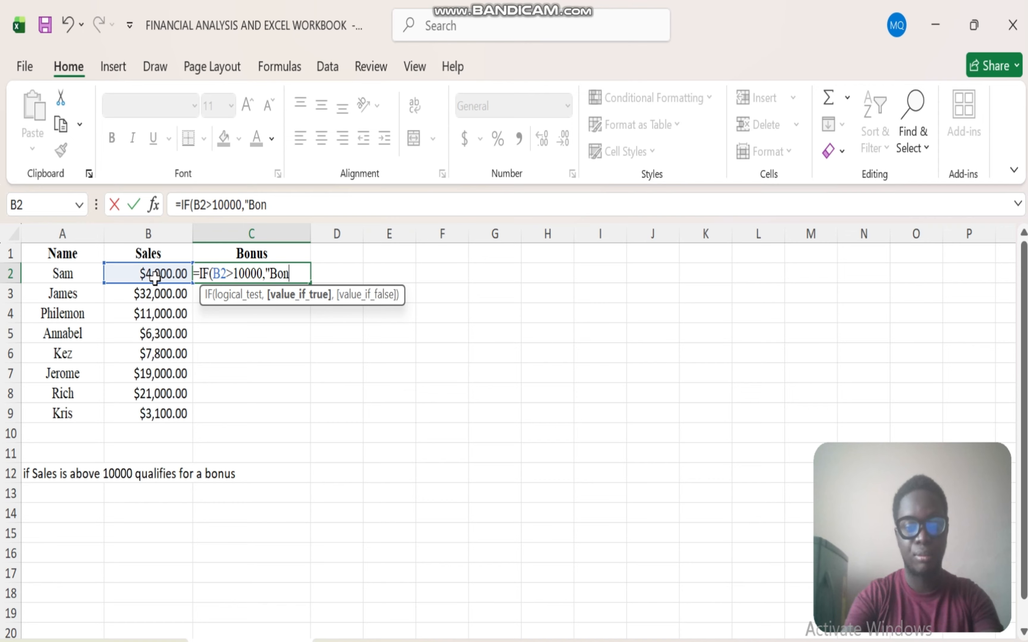
text(us")
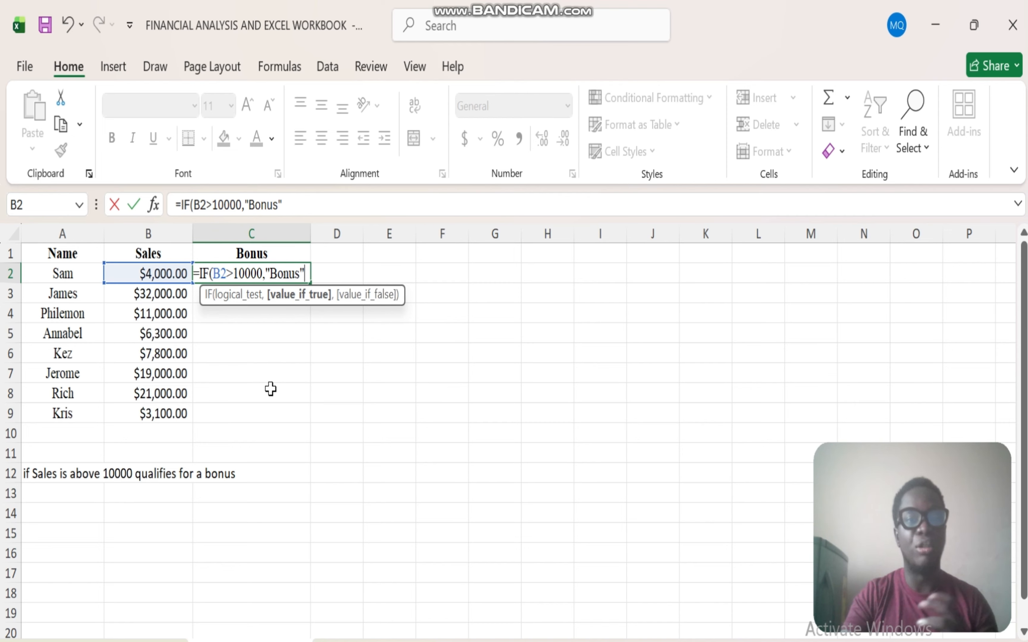
text(,)
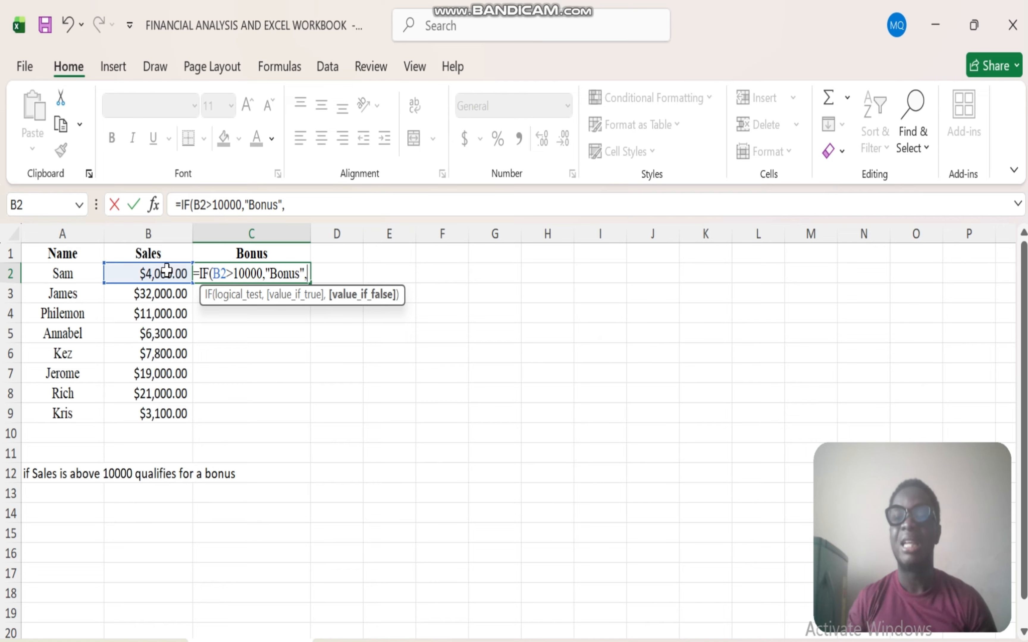
text(")
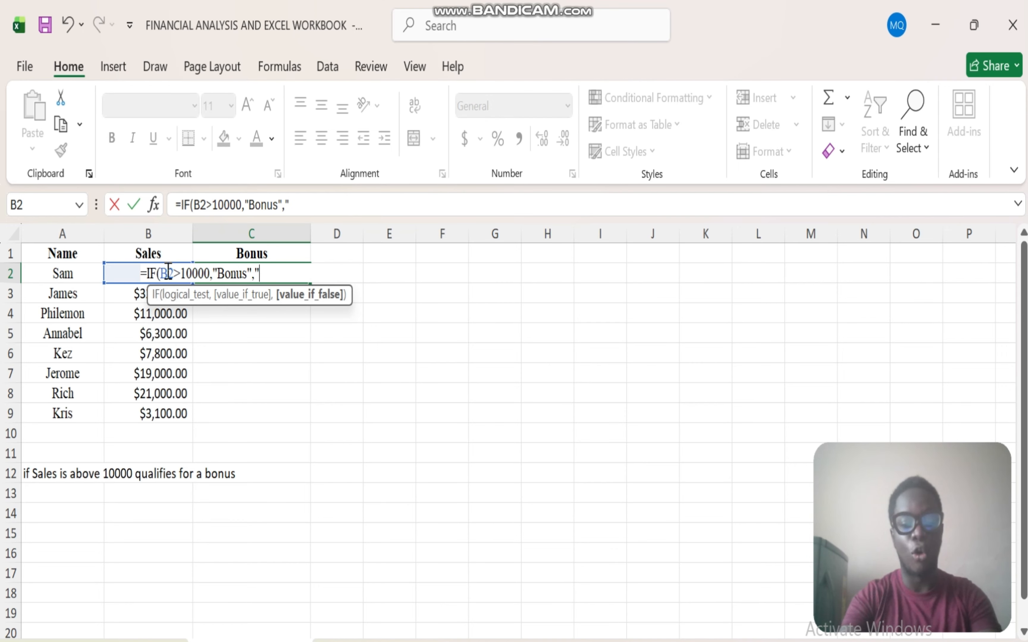
text(R)
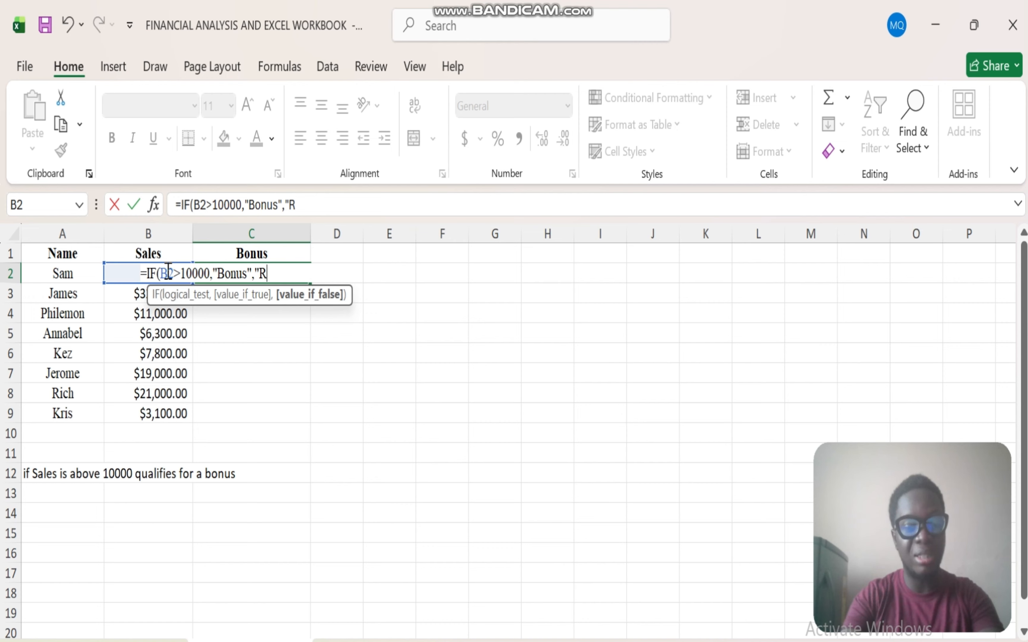
text(equ)
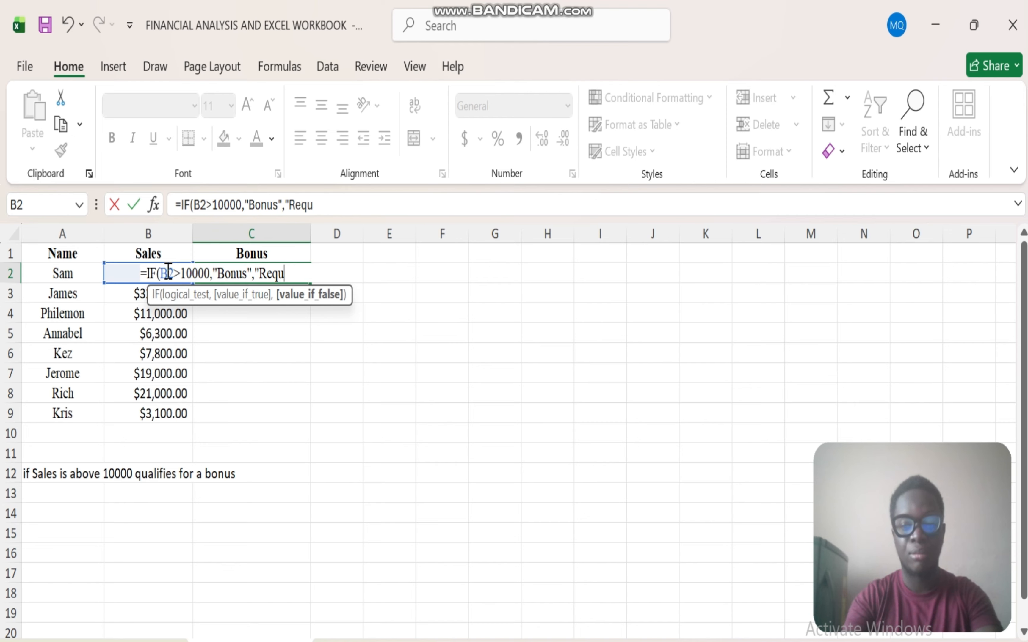
key(BackSpace)
key(BackSpace)
key(BackSpace)
key(BackSpace)
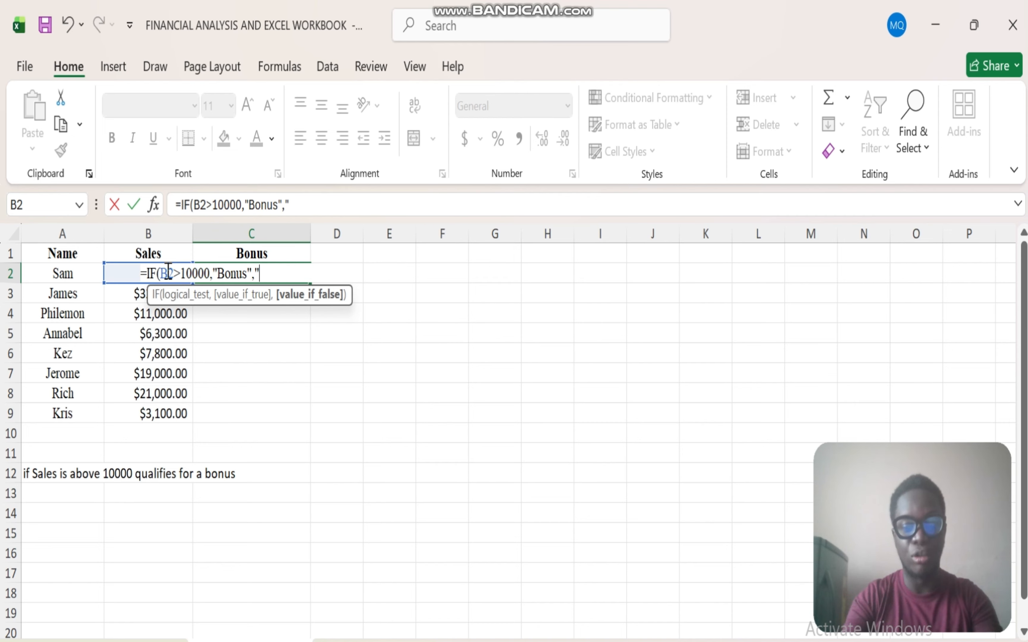
- Complete the IF formula in C2 with "No Bonus" as its value if false and enter it
text(No Bo)
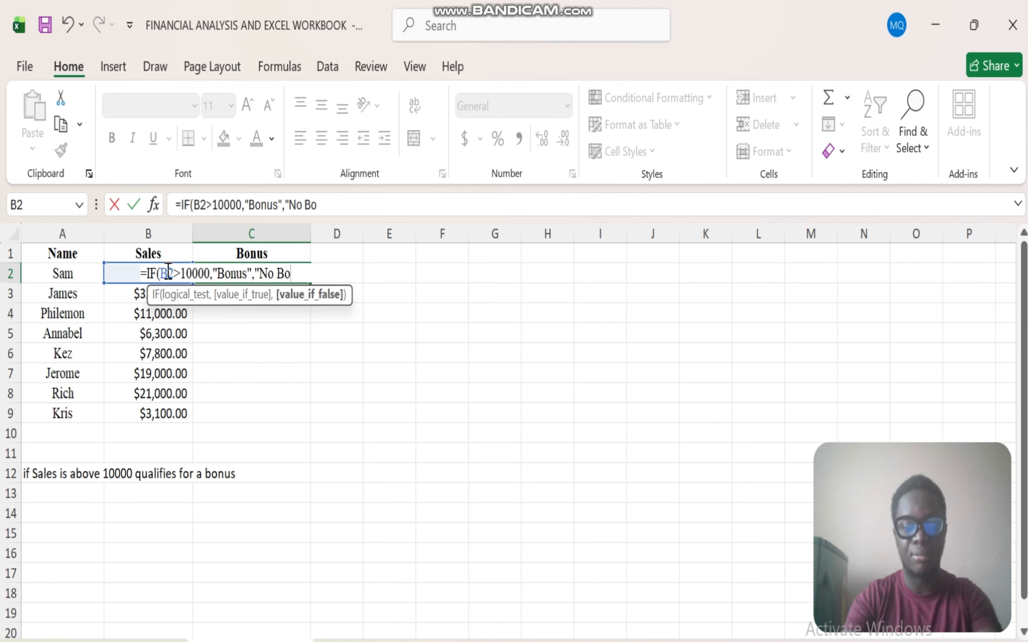
text(nus")
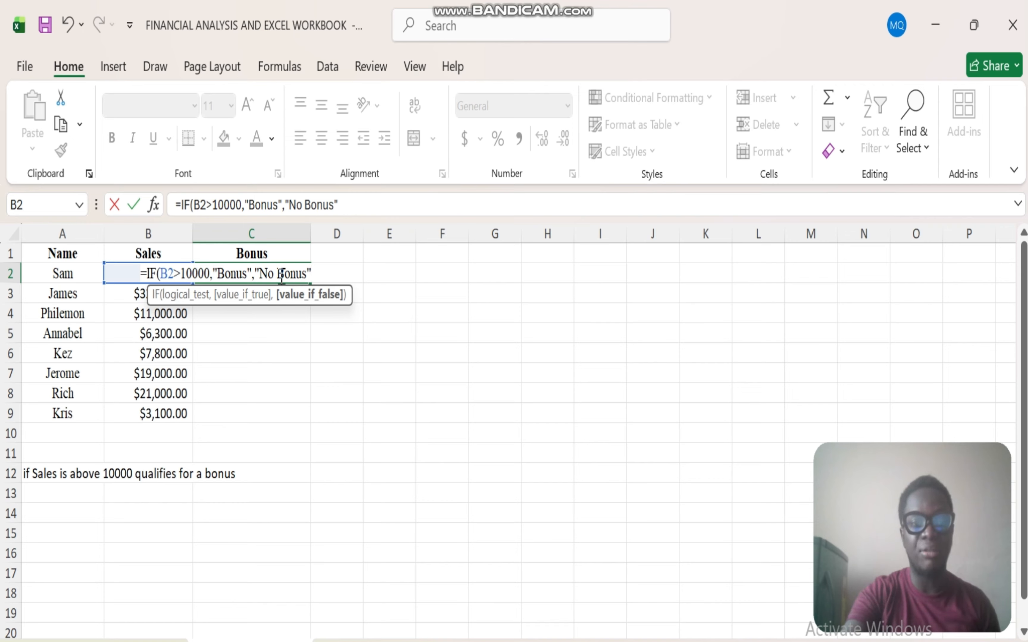
text())
key(Return)
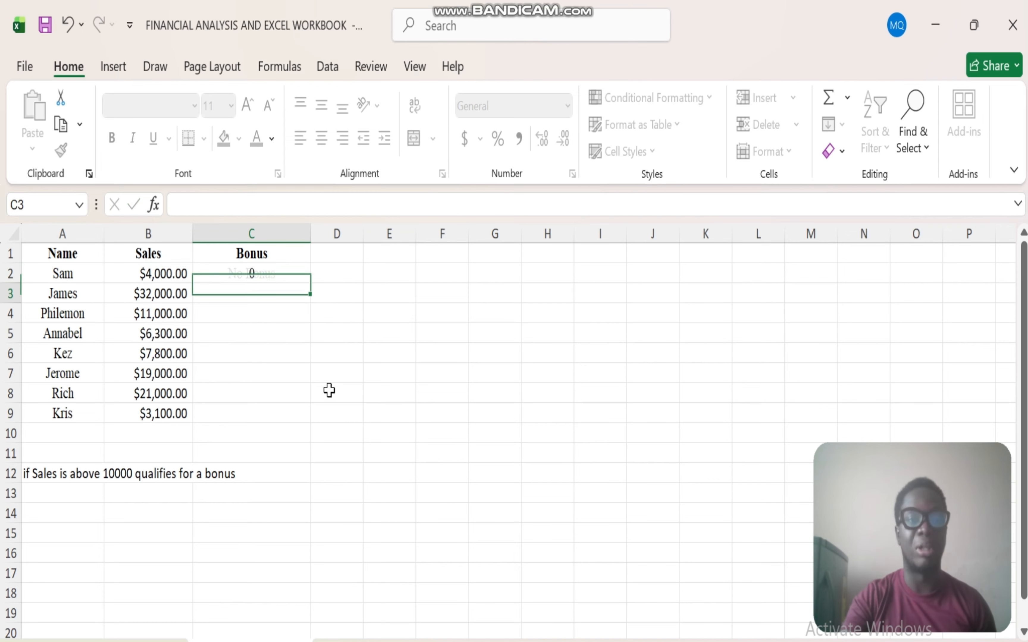
- Check C2's result against the sales figure in B2 and fill the IF formula down through C9
click(275, 274)
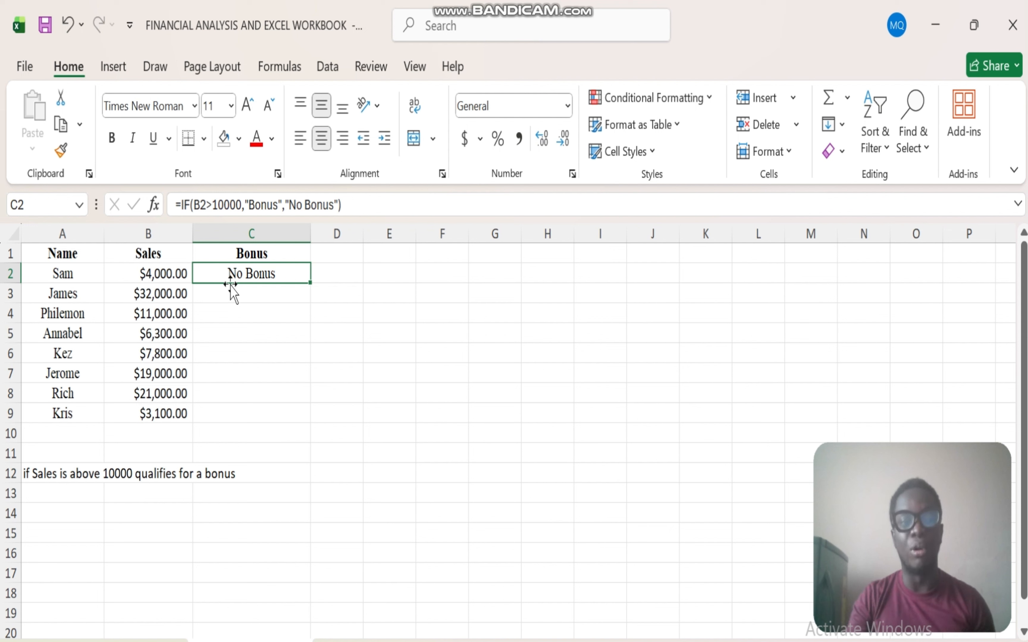
click(163, 274)
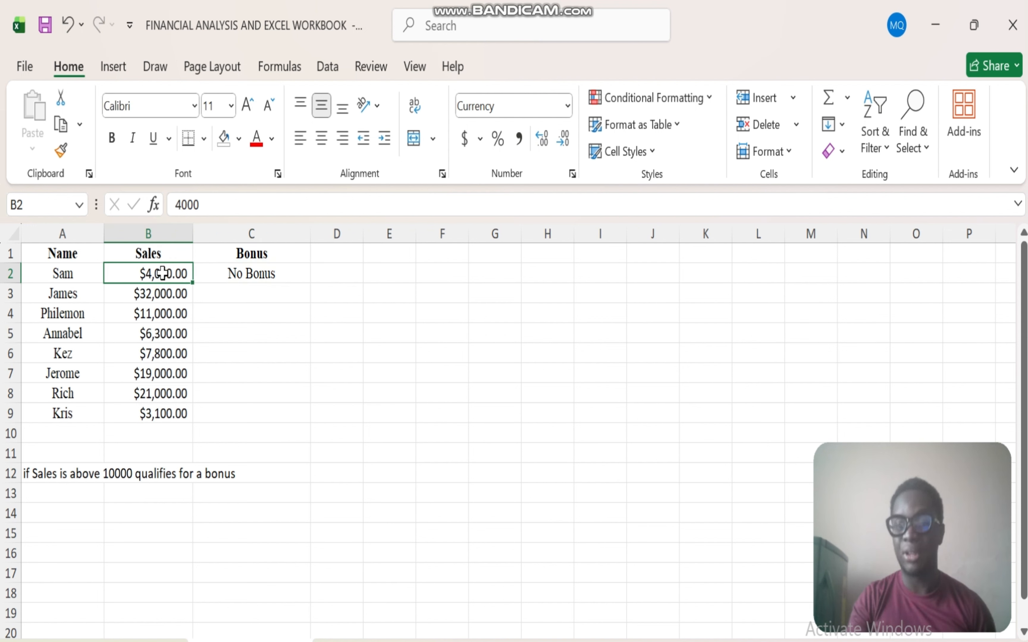
click(266, 272)
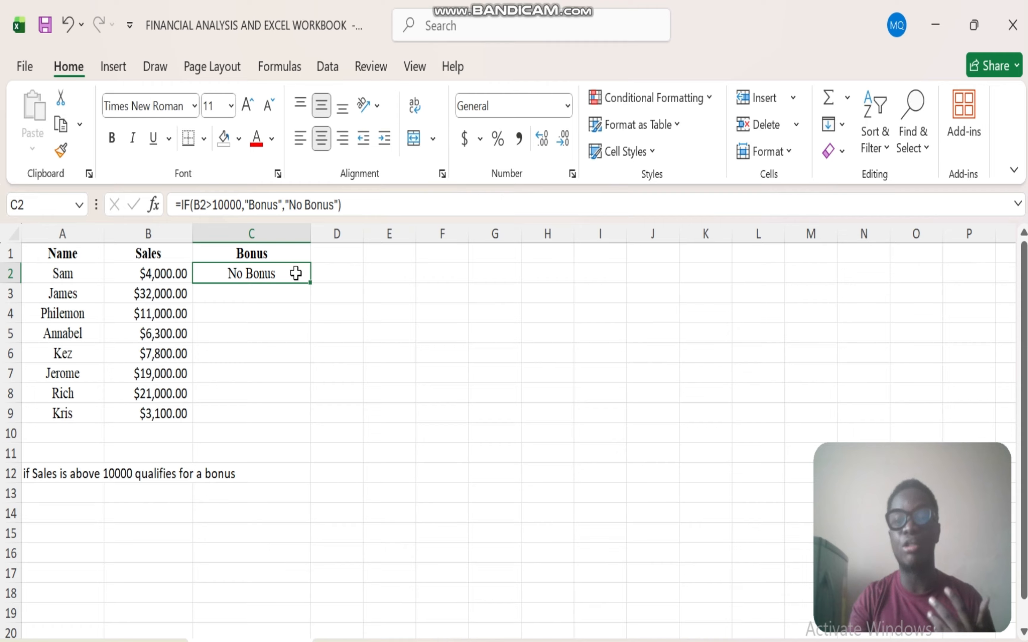
double_click(310, 282)
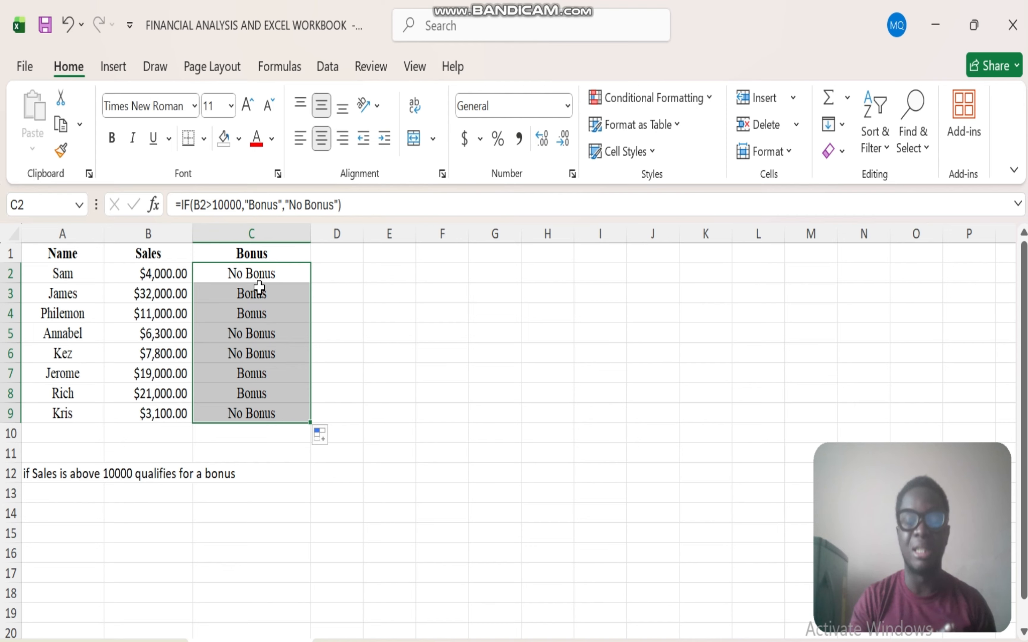
- Compare the IF results in the Bonus column with the matching sales figures, row by row from row 2 to row 7
click(289, 275)
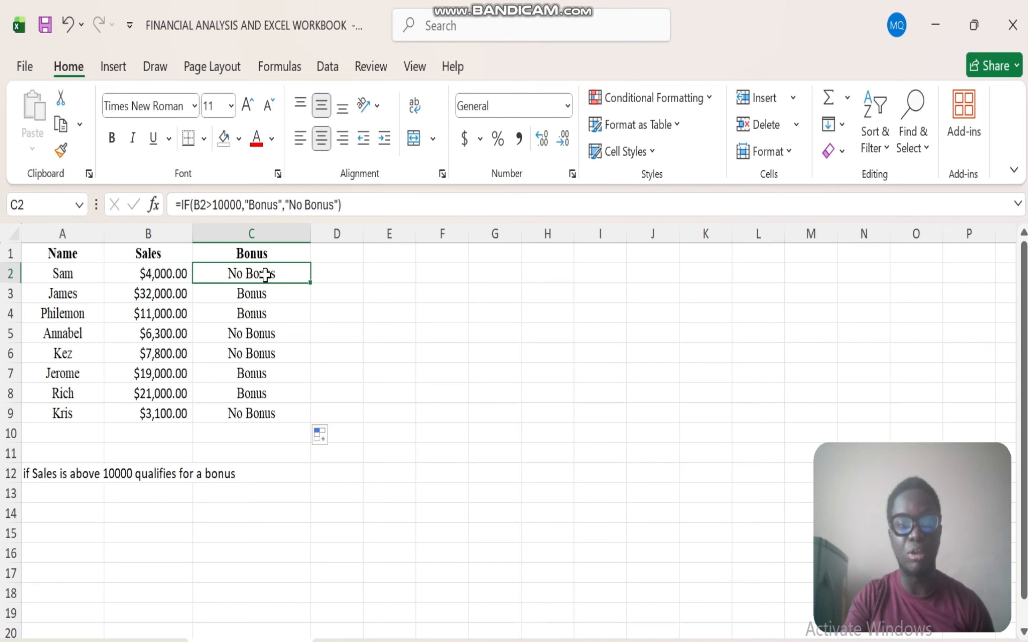
click(162, 273)
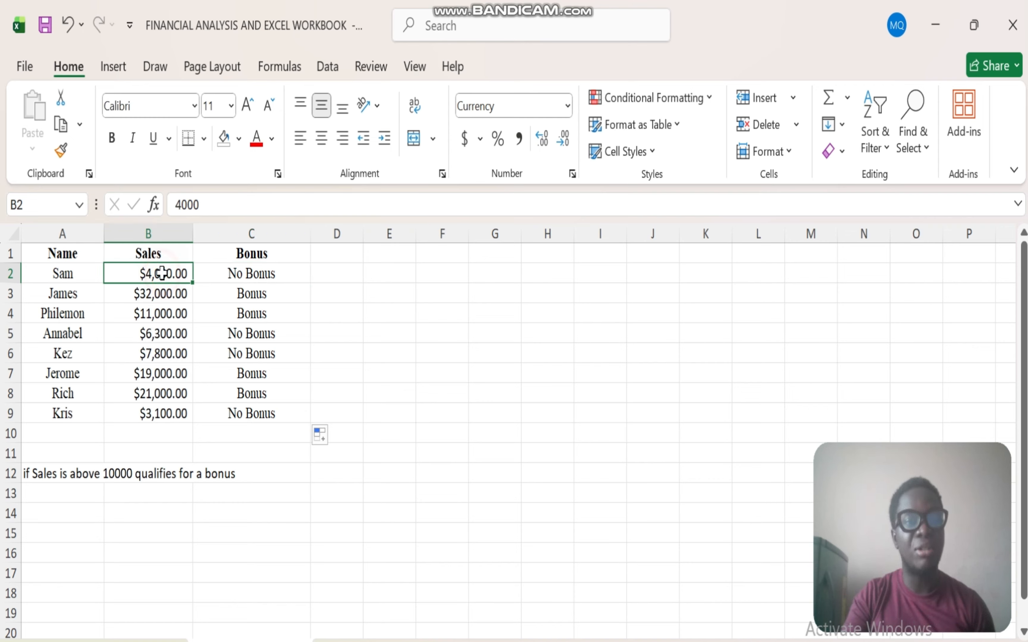
click(269, 274)
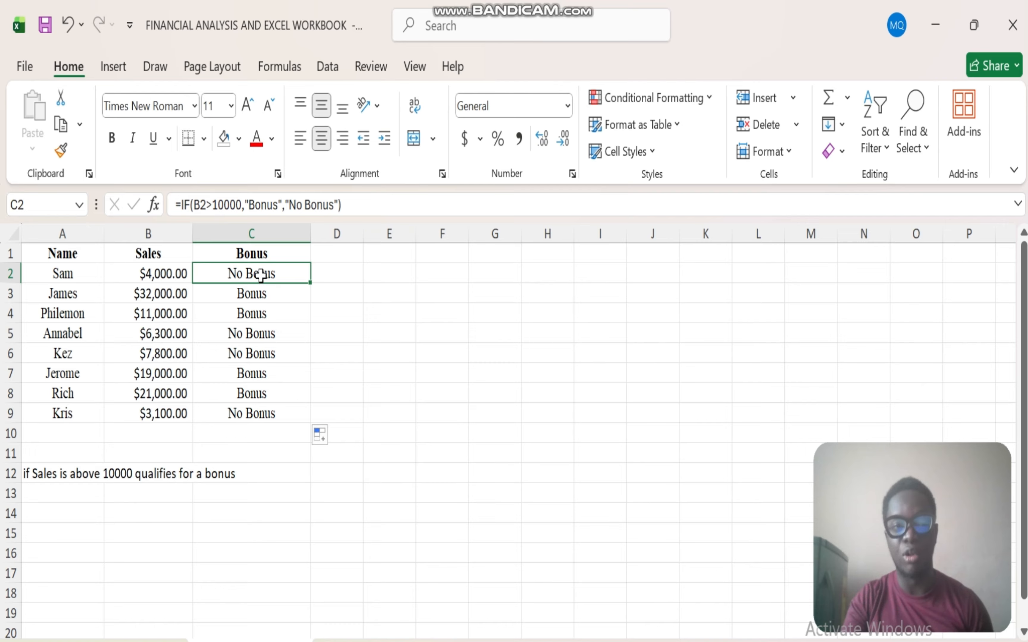
click(251, 293)
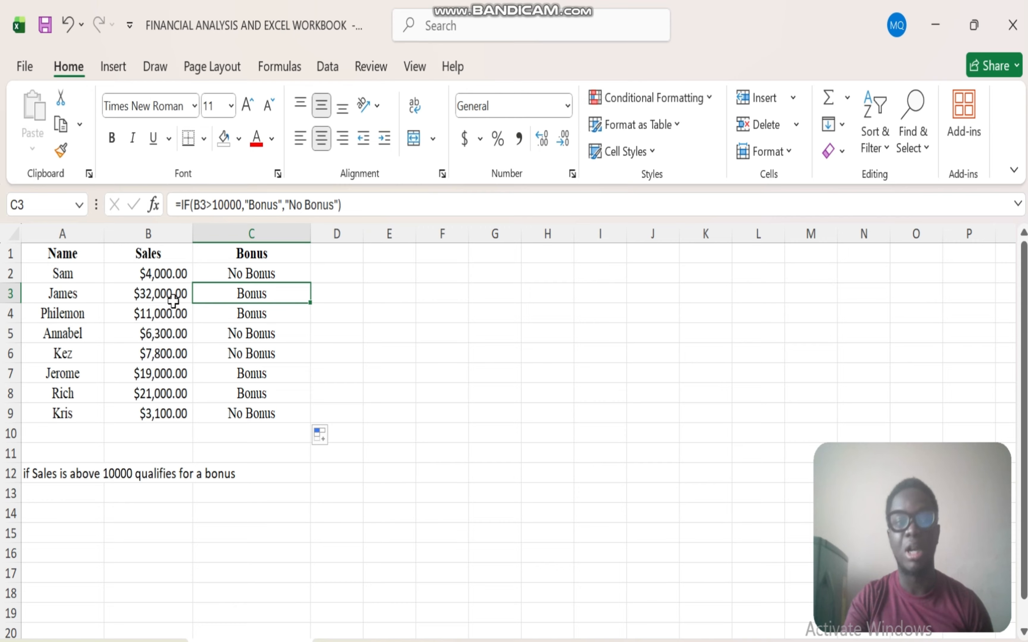
click(153, 294)
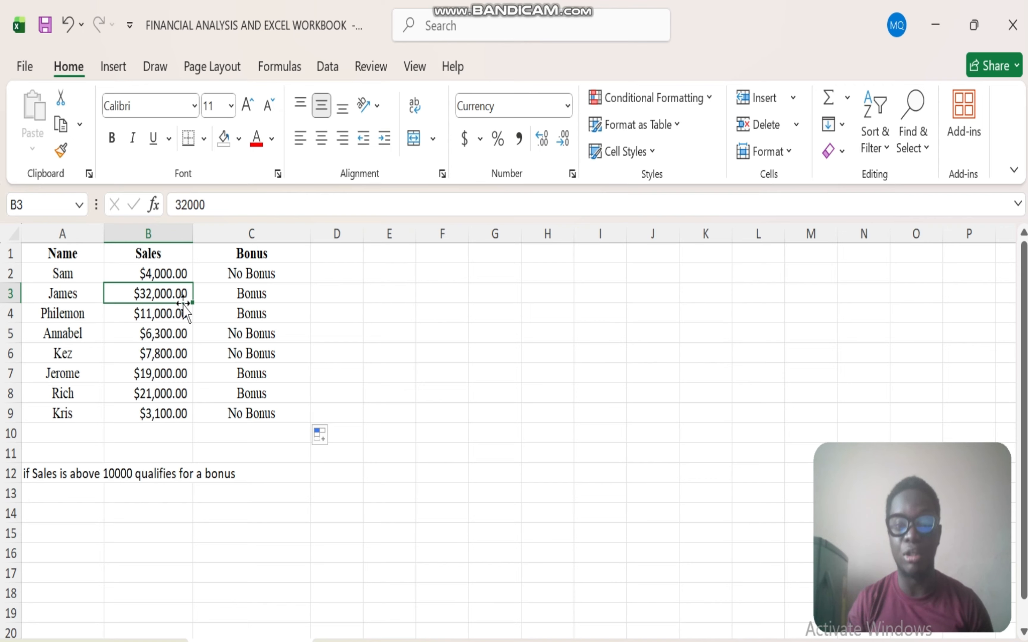
click(278, 294)
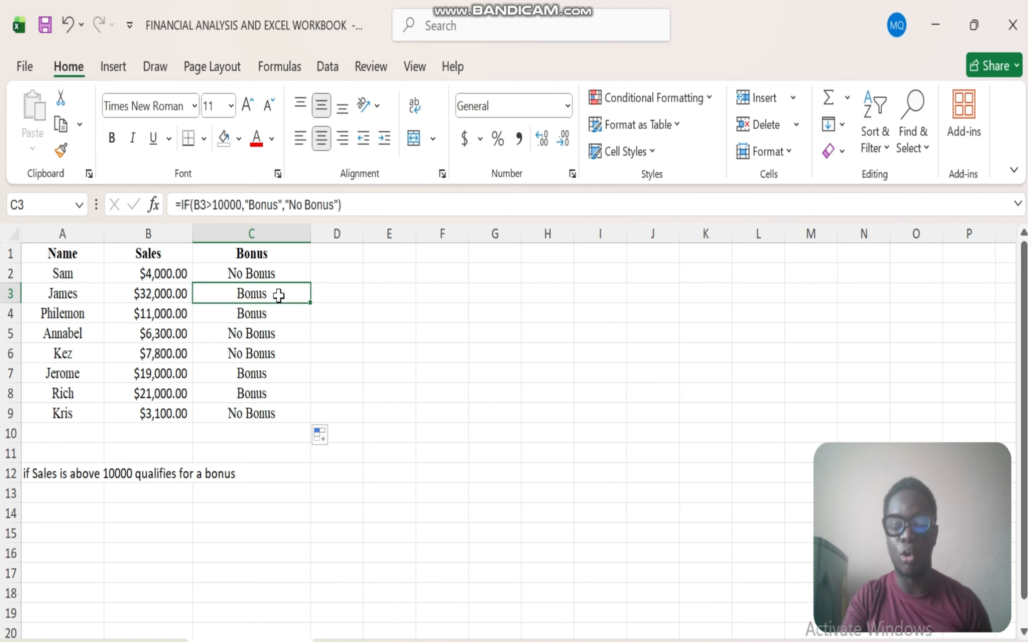
click(152, 314)
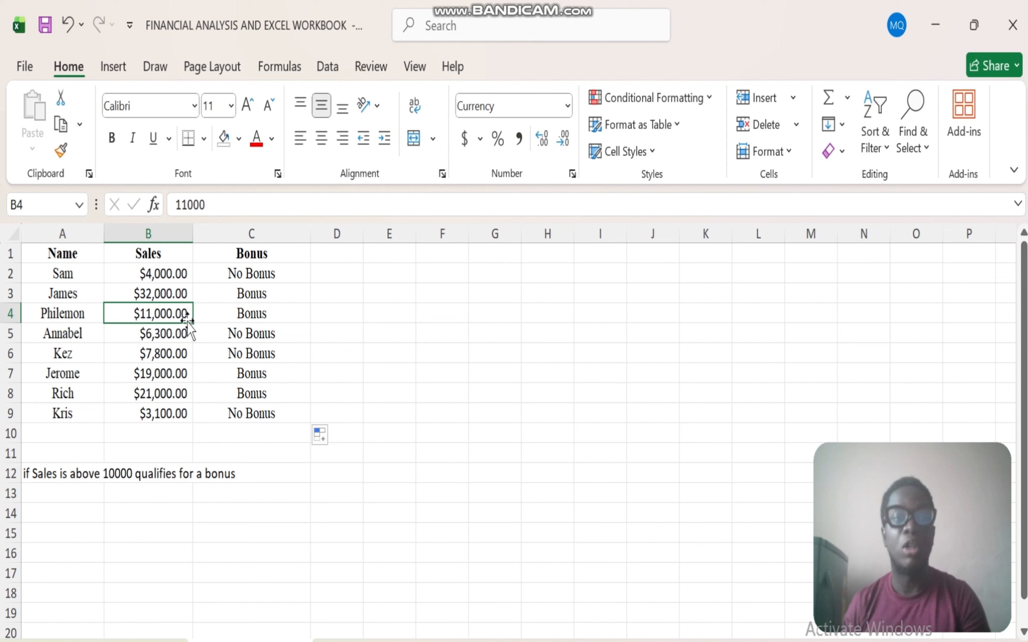
click(261, 314)
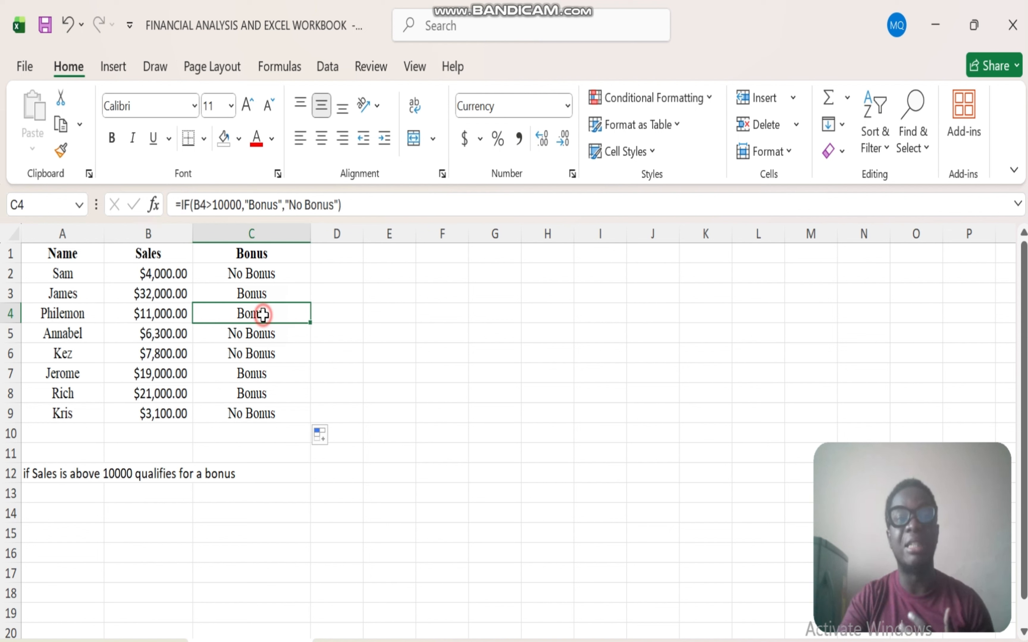
click(158, 336)
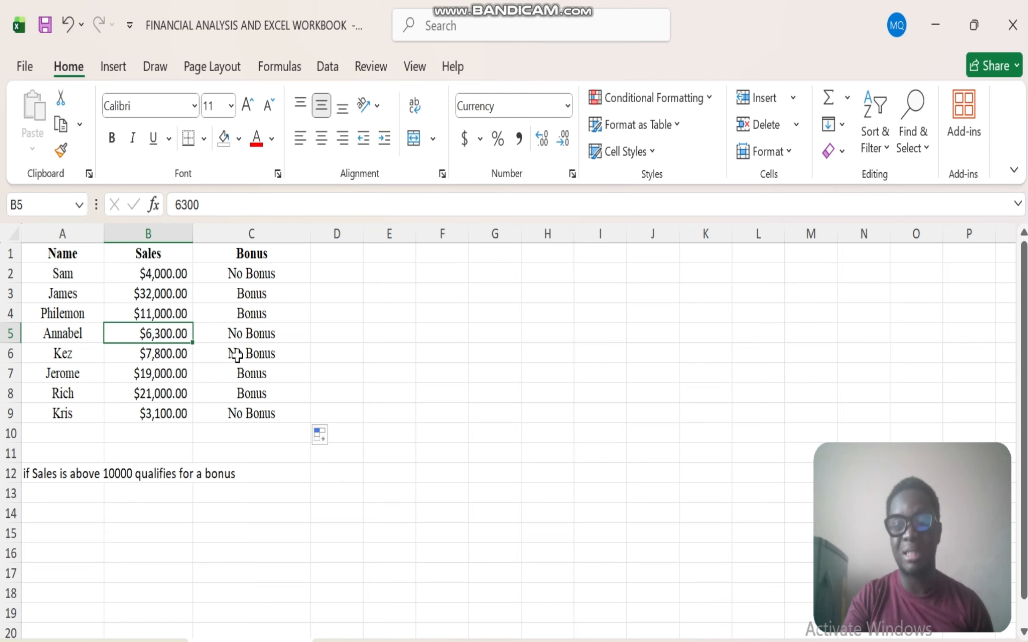
click(264, 336)
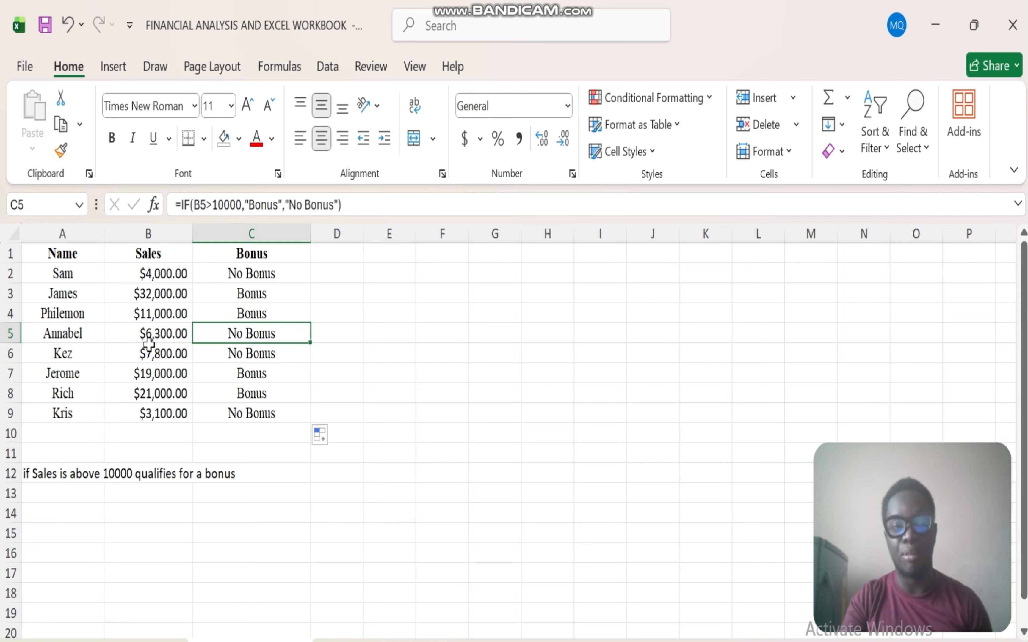
click(243, 353)
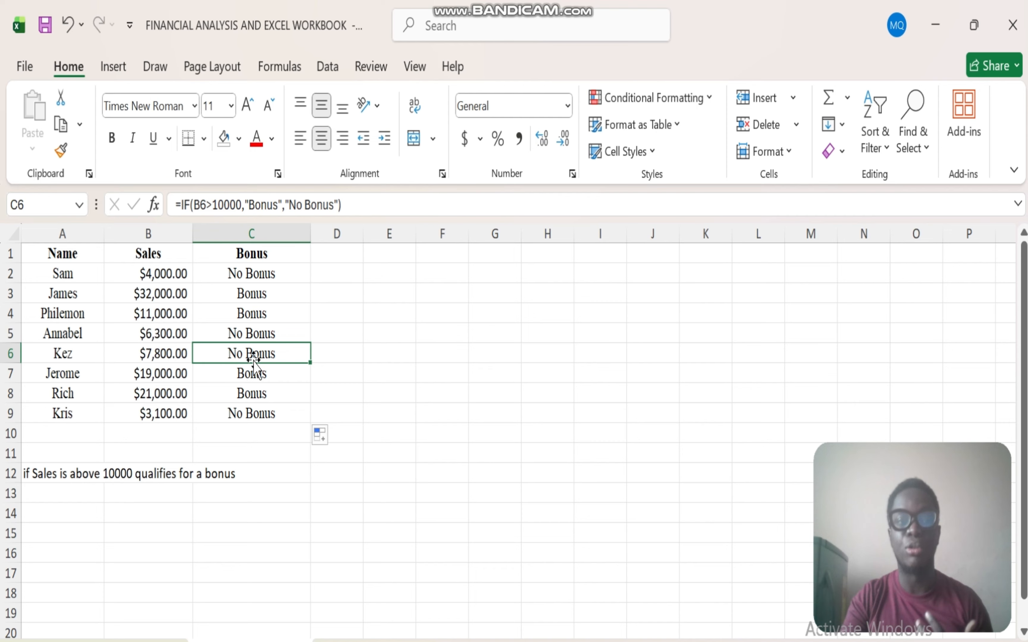
click(161, 374)
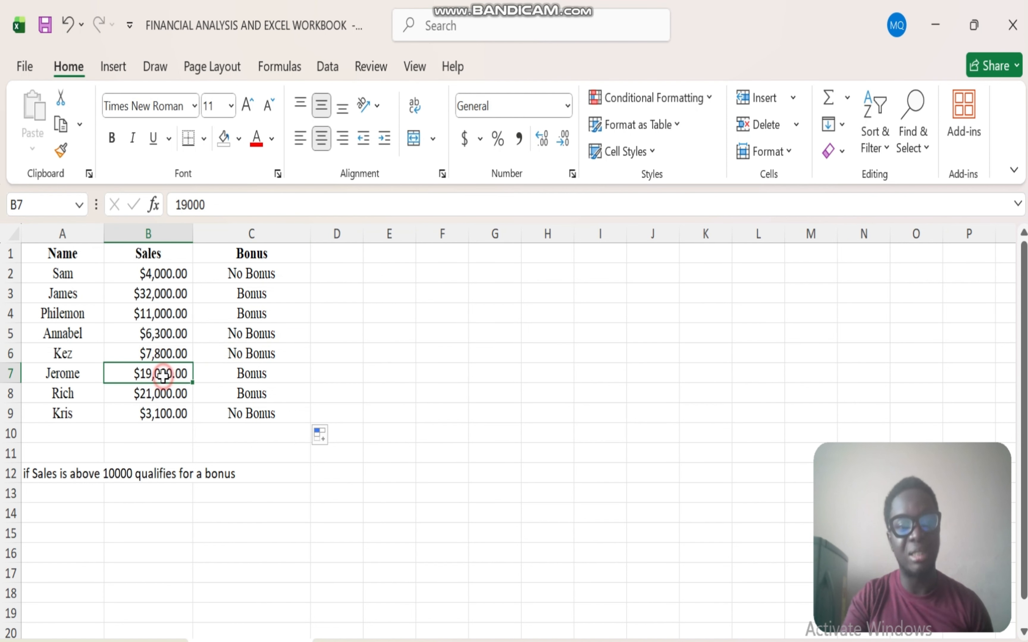
click(270, 275)
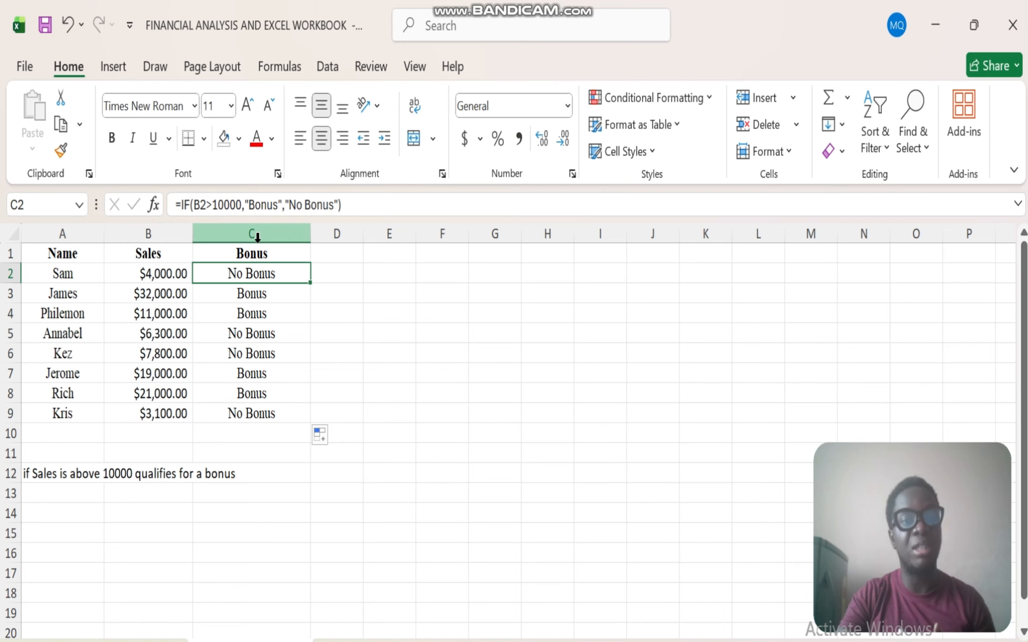
- Replace "above" in the A12 condition note with "Less than or equal to"
click(102, 474)
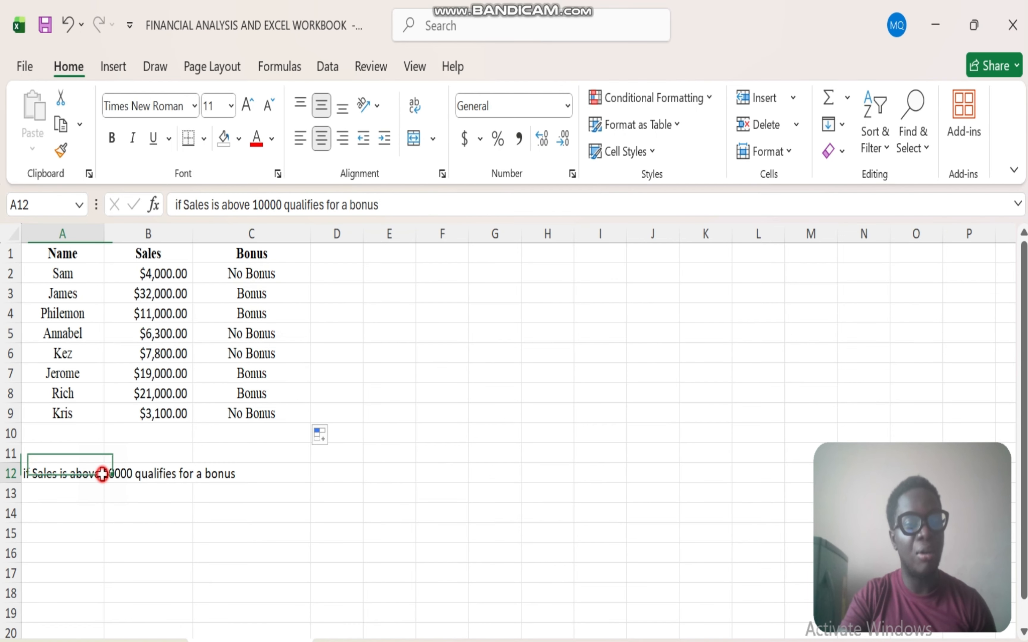
double_click(112, 474)
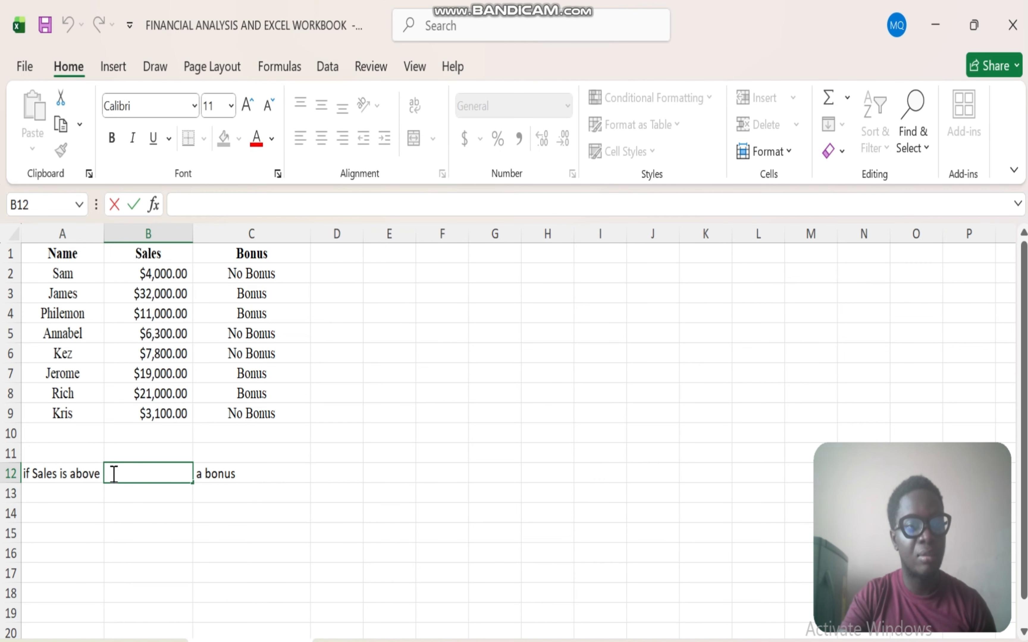
click(142, 485)
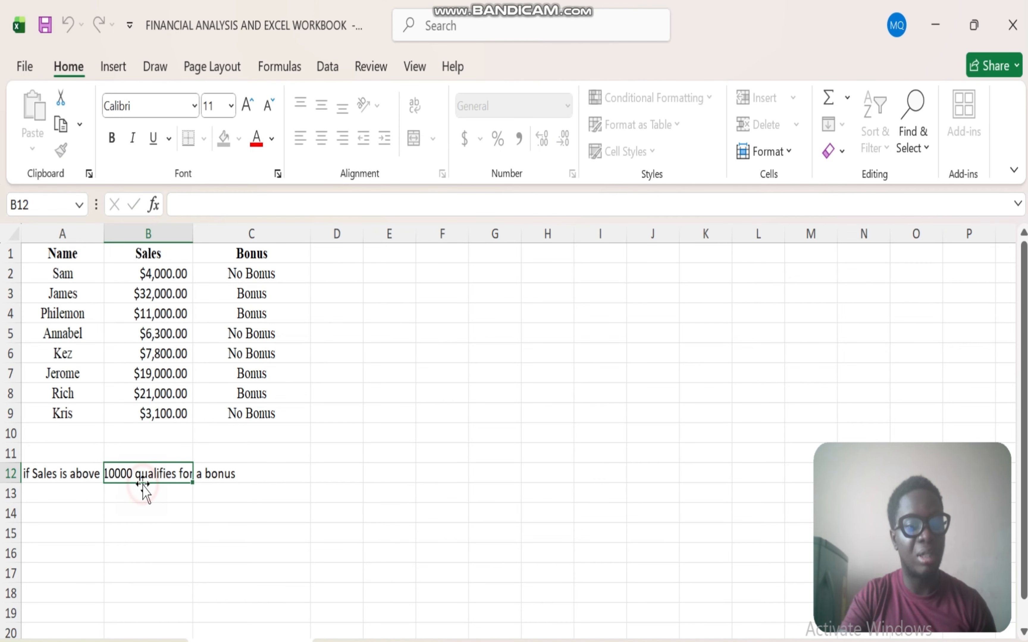
click(150, 520)
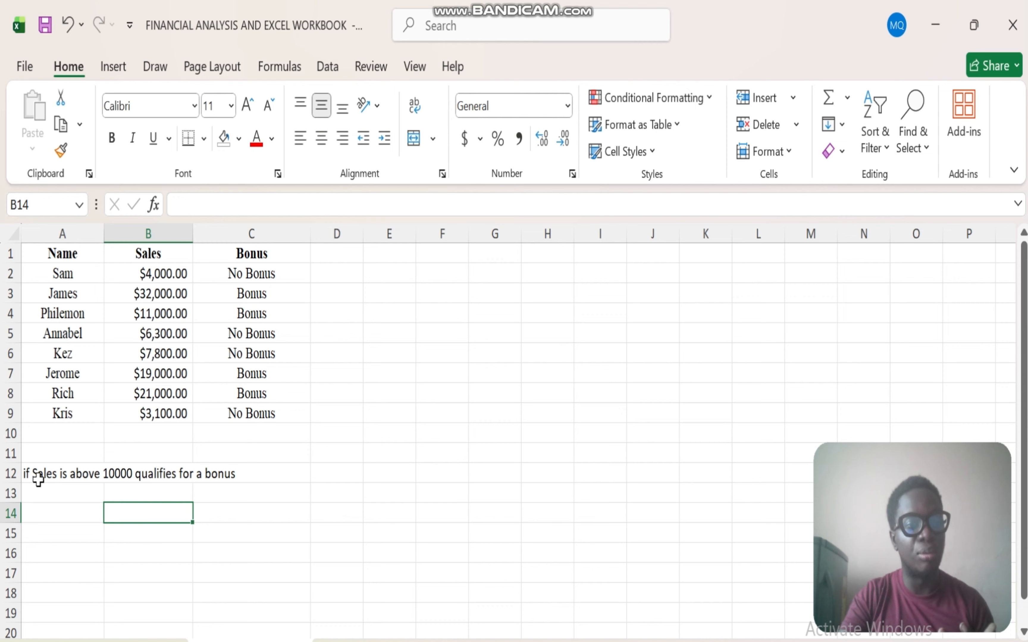
click(93, 469)
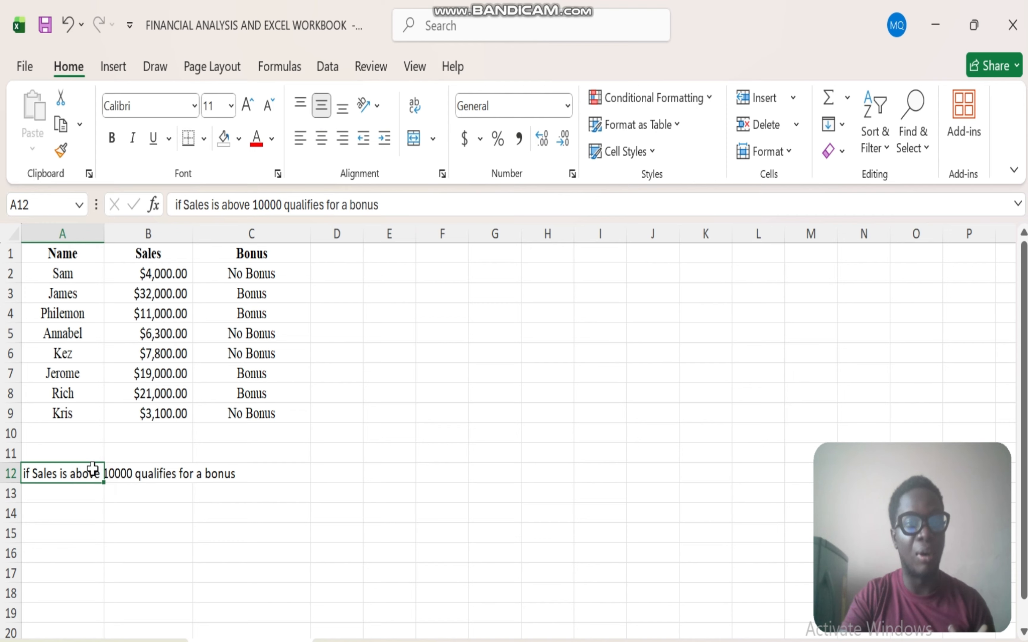
click(247, 205)
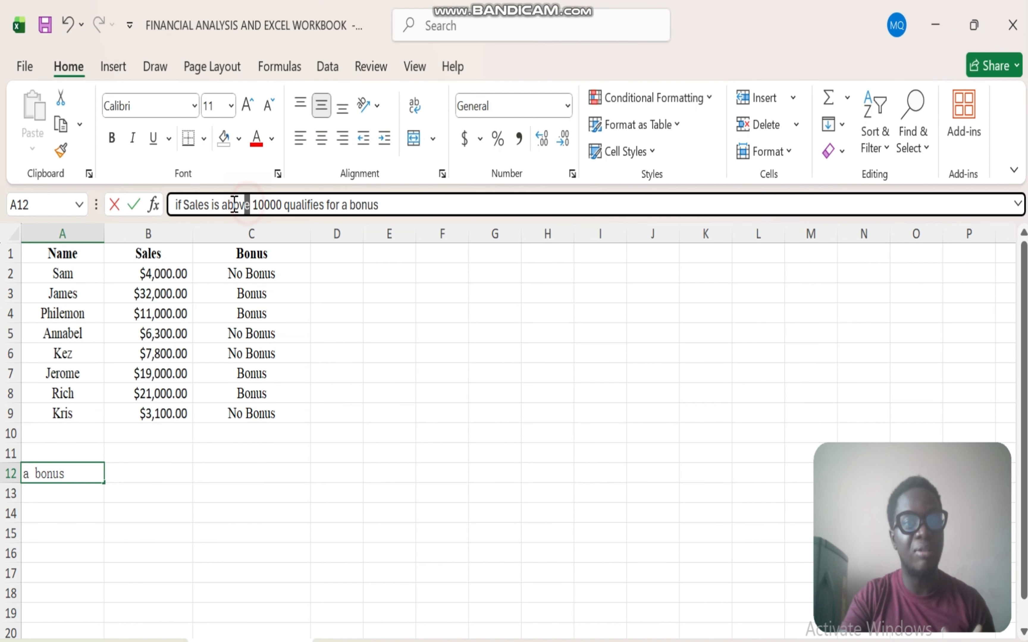
drag(234, 204, 224, 204)
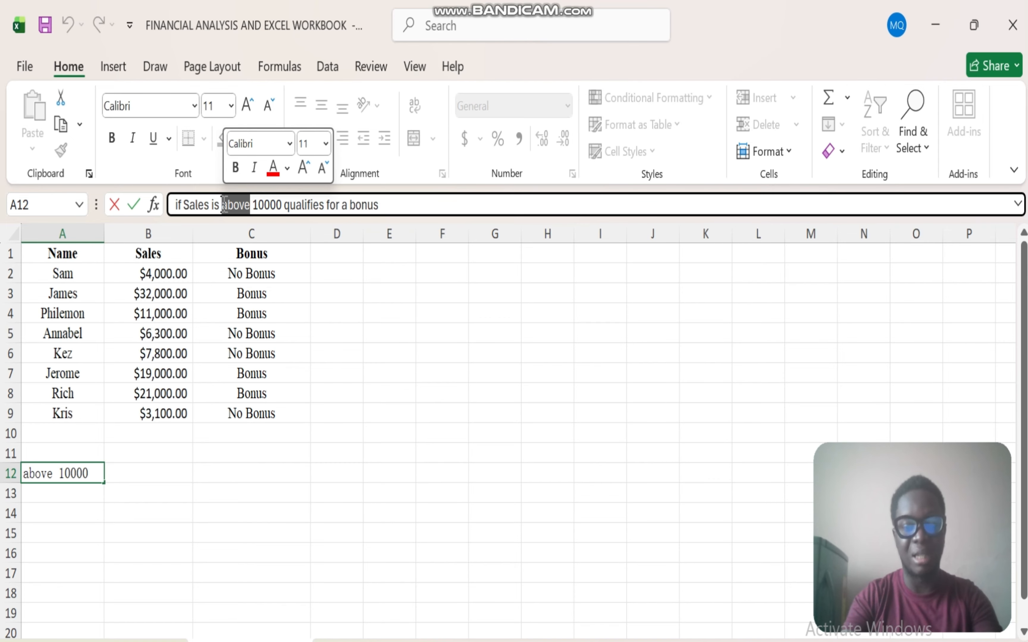
key(BackSpace)
text(L)
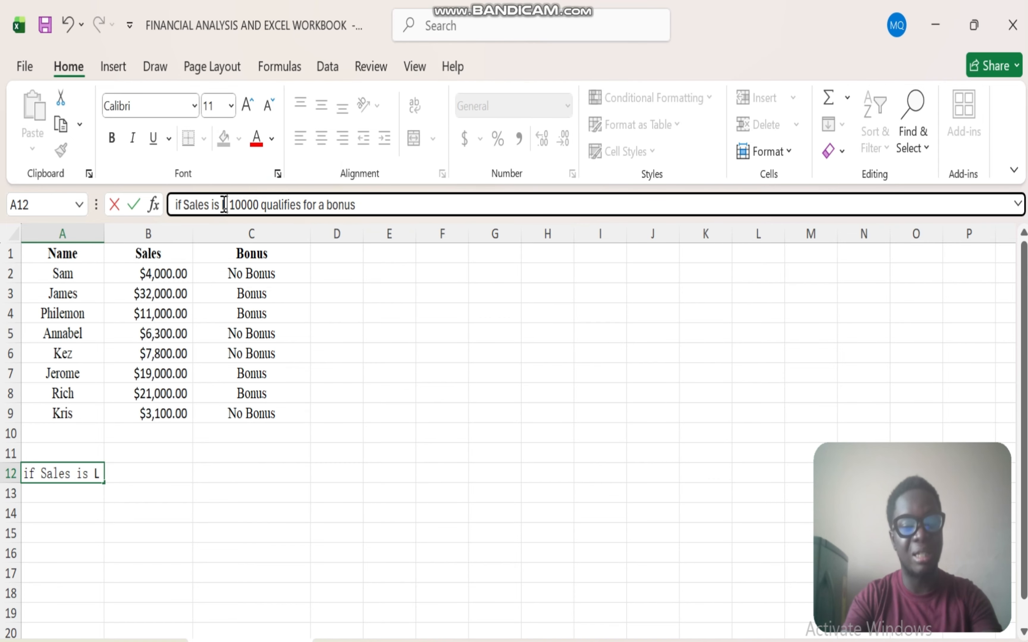
text(ess)
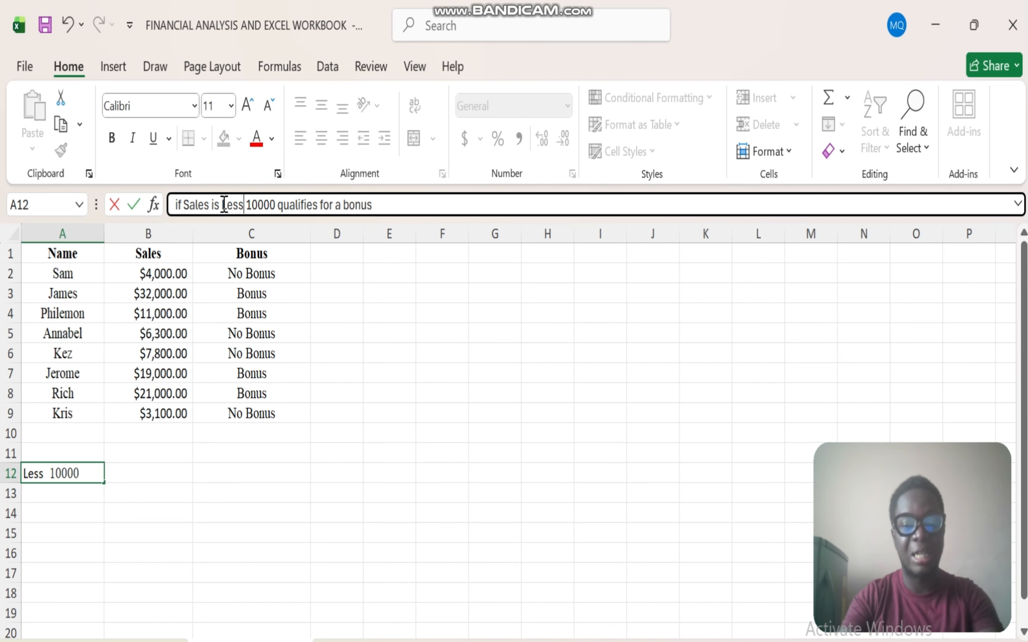
text( than or)
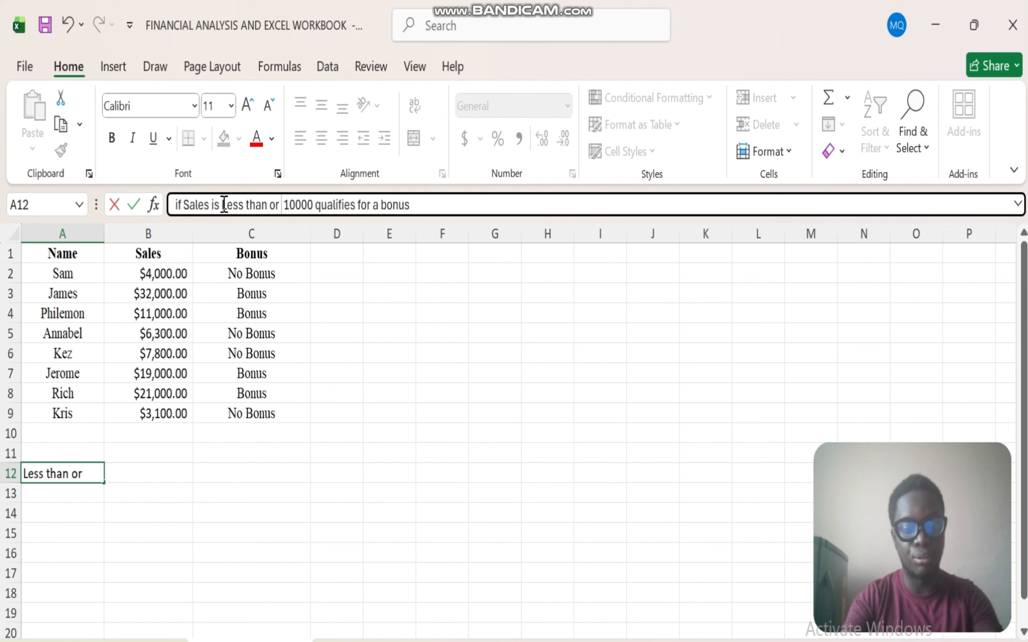
text( equal )
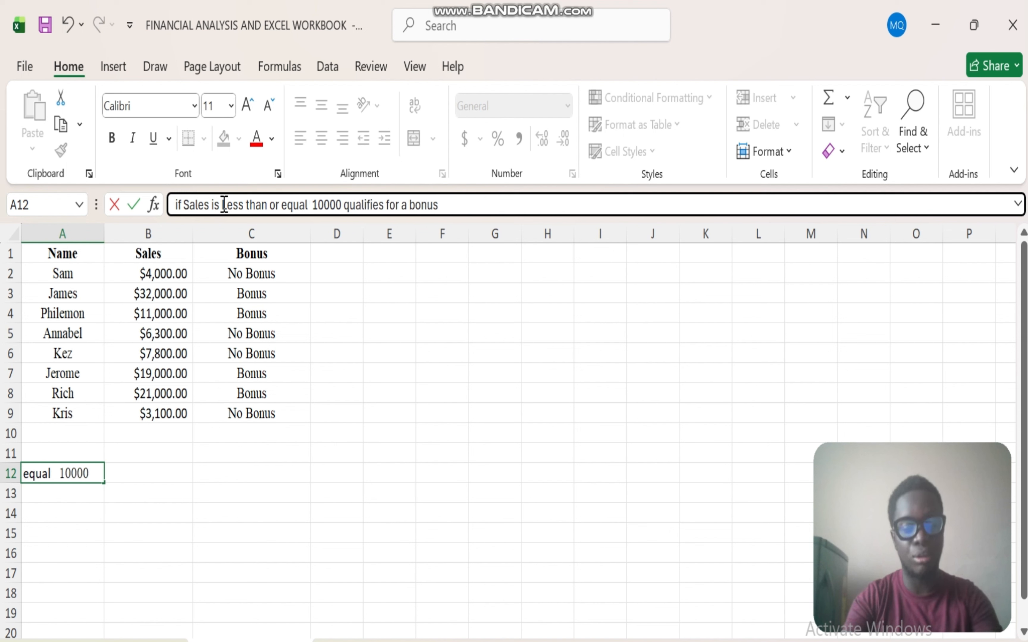
text(to)
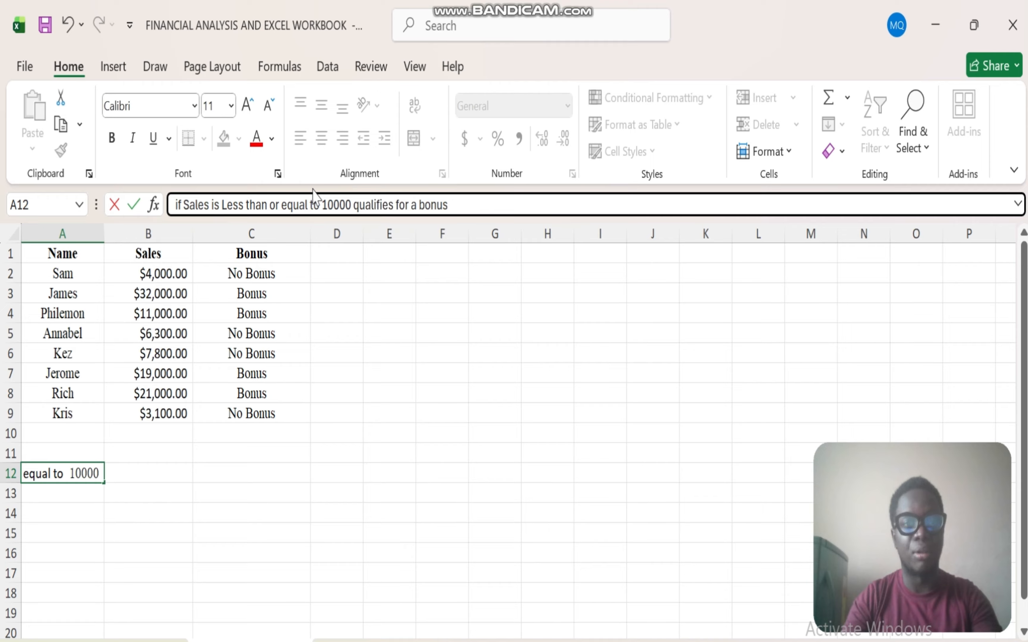
- Change the sales threshold in the A12 condition note to 11000
click(336, 208)
key(BackSpace)
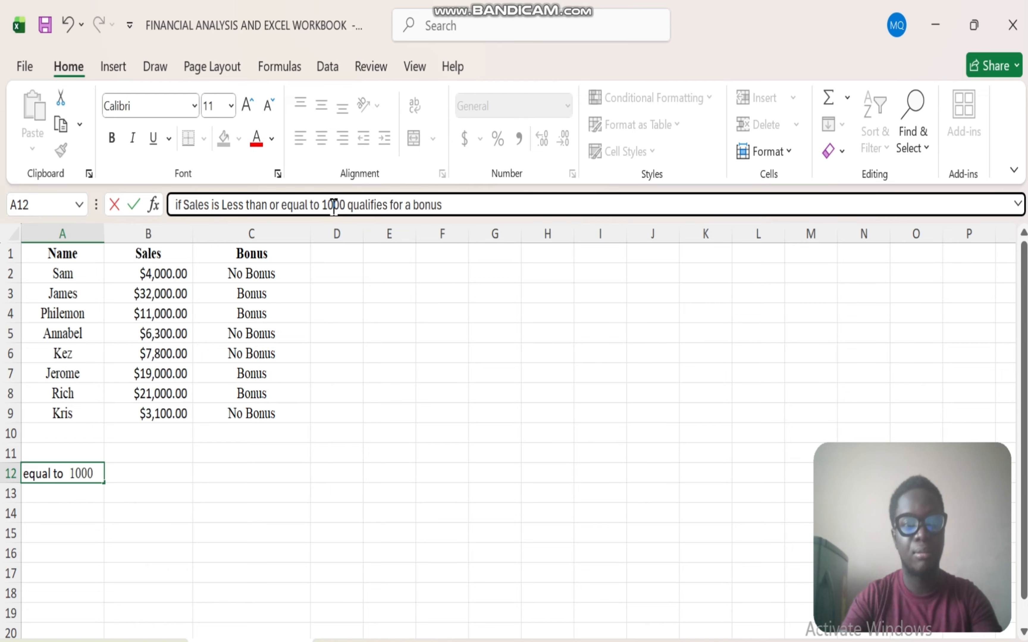
text(1)
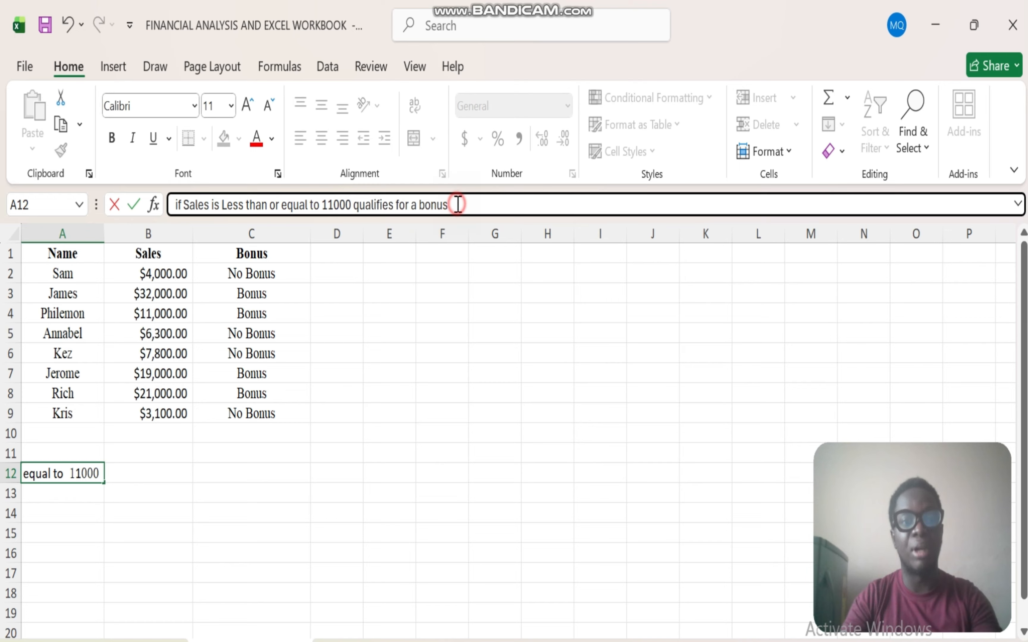
- Replace "for a bonus" with "Needs Improvement" at the end of the A12 condition note
drag(458, 205, 398, 208)
text(N)
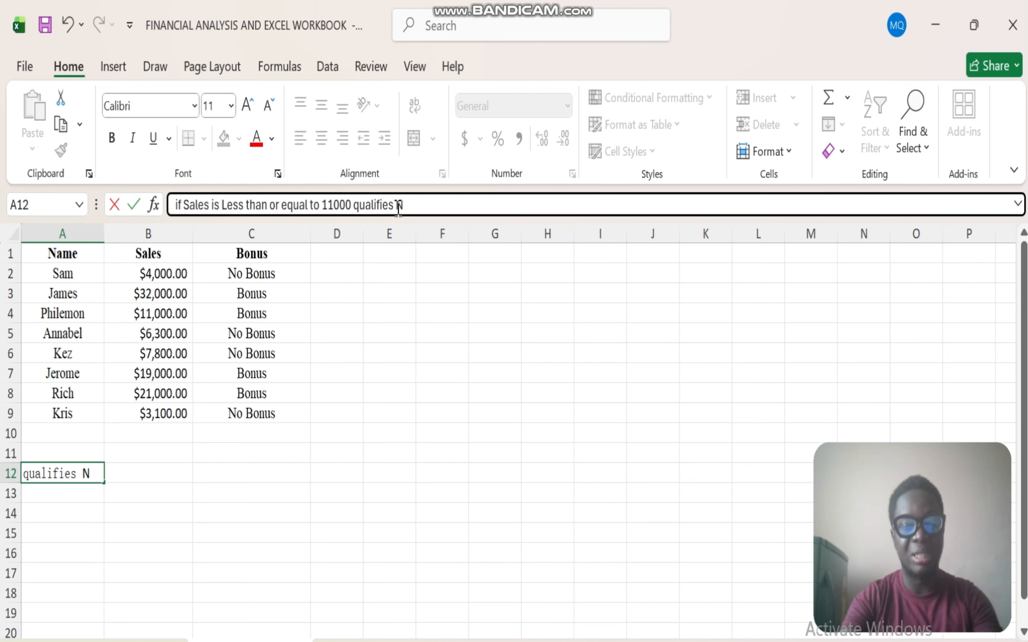
text(eeds Im)
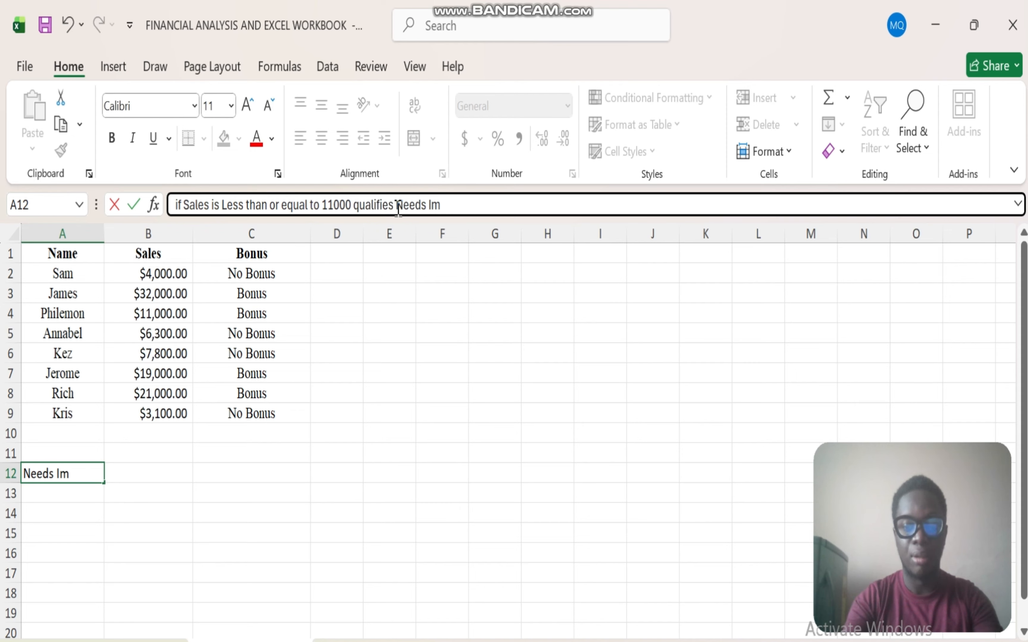
text(provement)
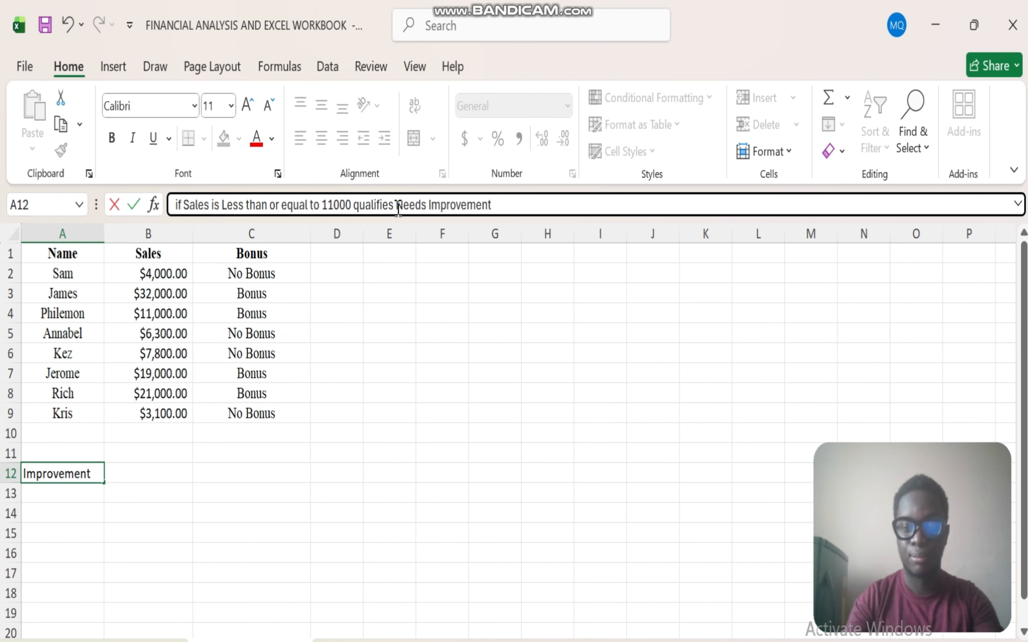
key(Return)
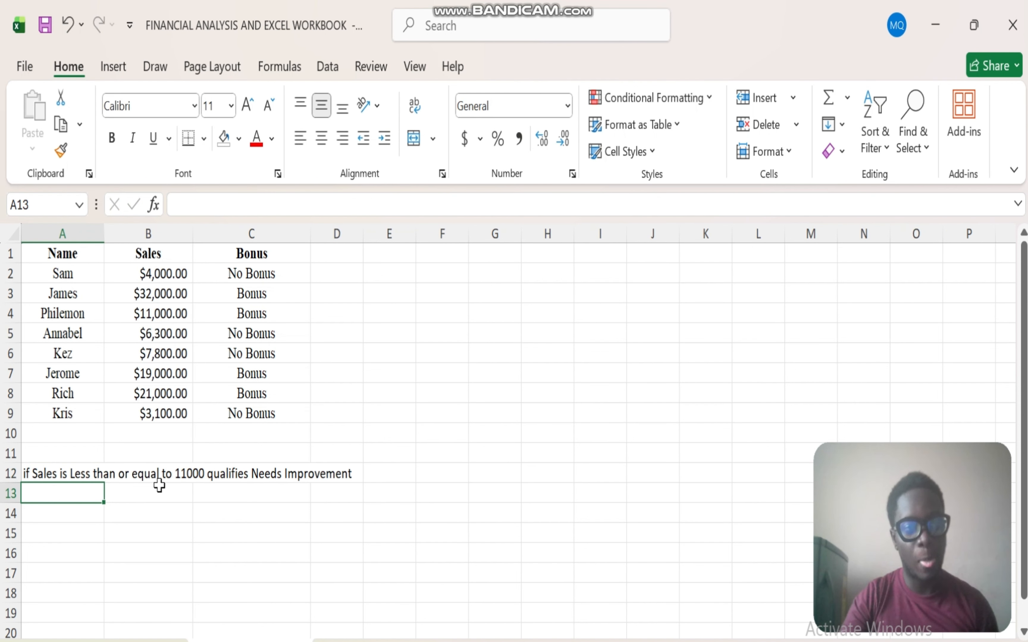
click(34, 472)
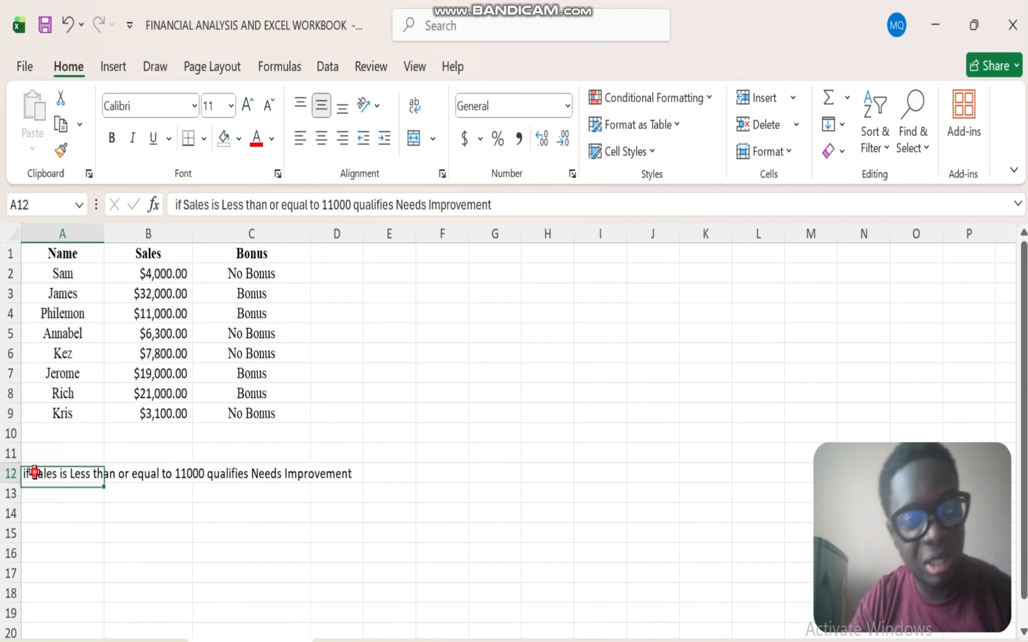
click(78, 491)
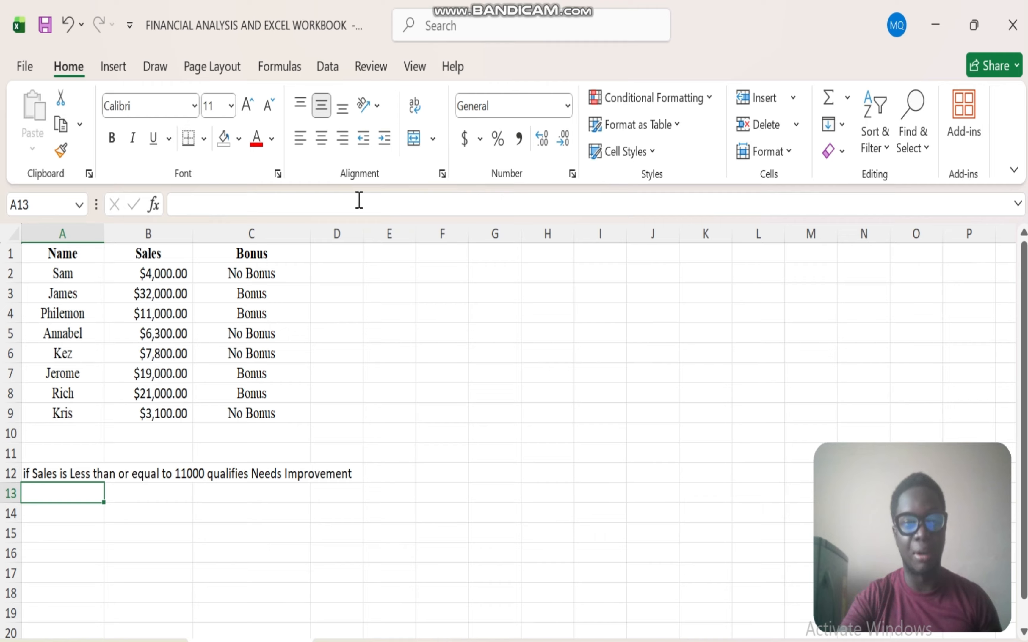
- Clear the old IF results from C2:C9 in the Bonus column and select C2
drag(260, 275, 256, 412)
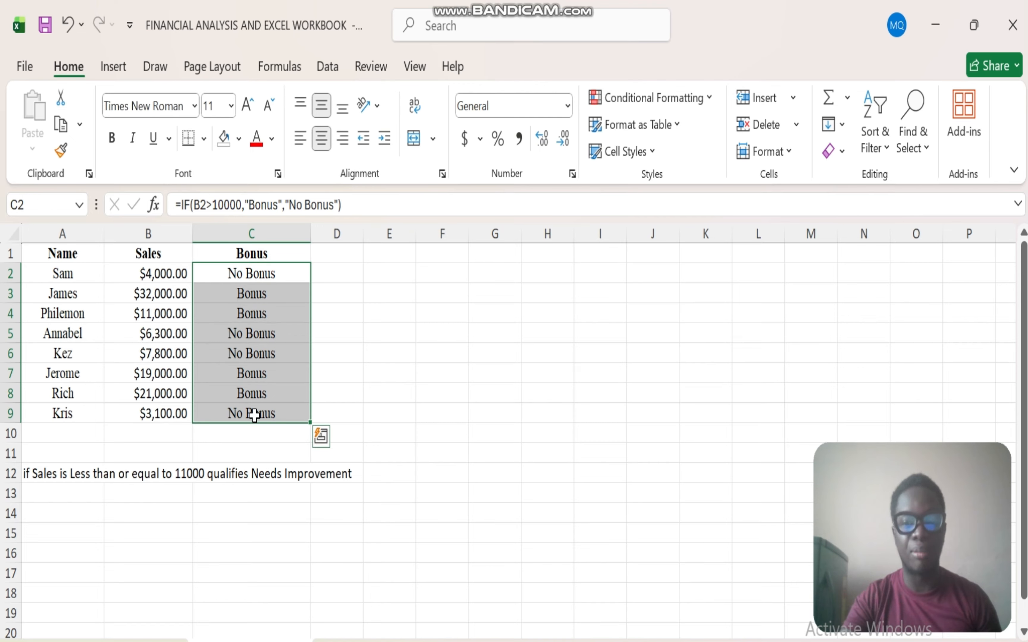
key(Delete)
click(227, 275)
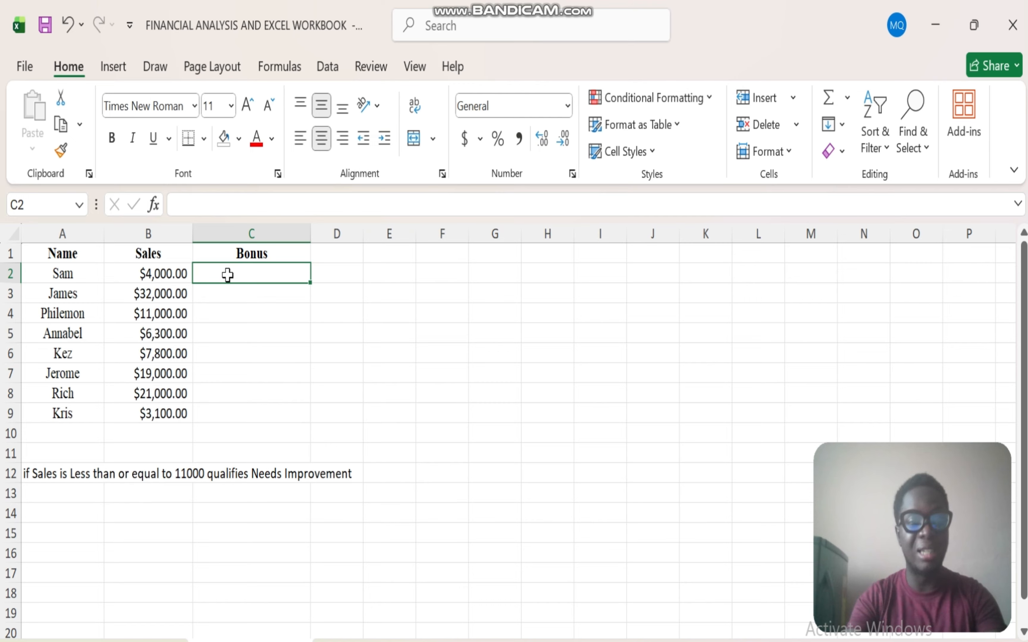
- Begin an IF formula in C2 whose logical test compares B2 using the less-than-or-equal-to operator, =IF(B2<=
text(=)
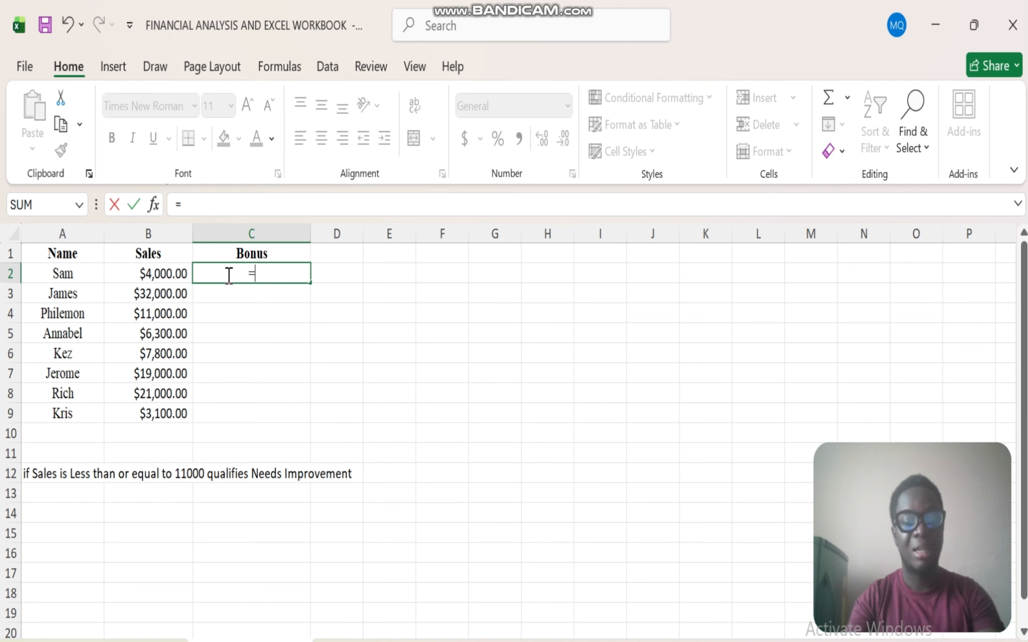
text(if)
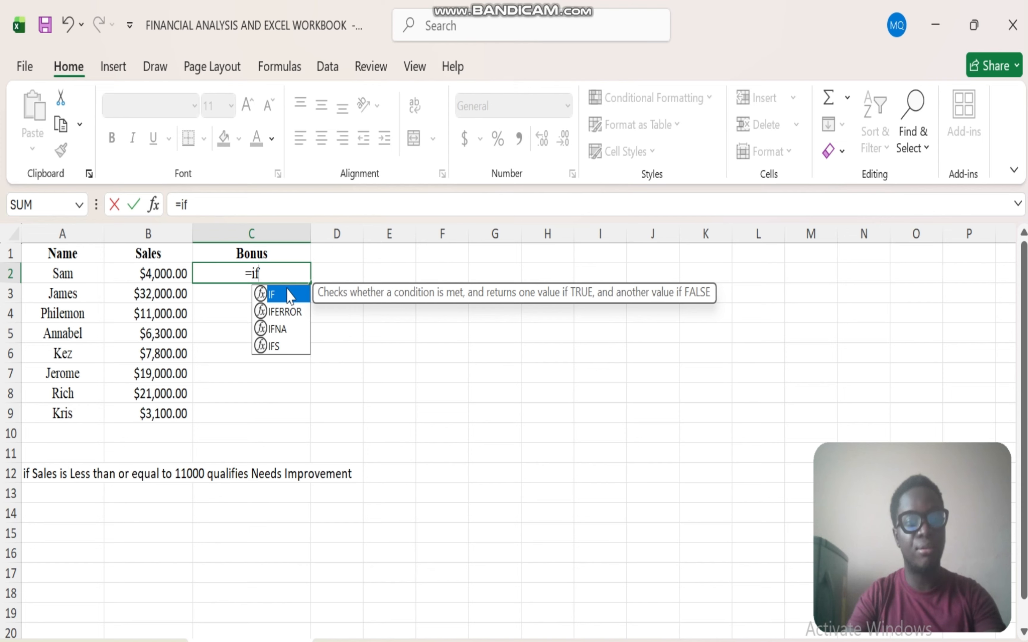
click(287, 288)
double_click(288, 295)
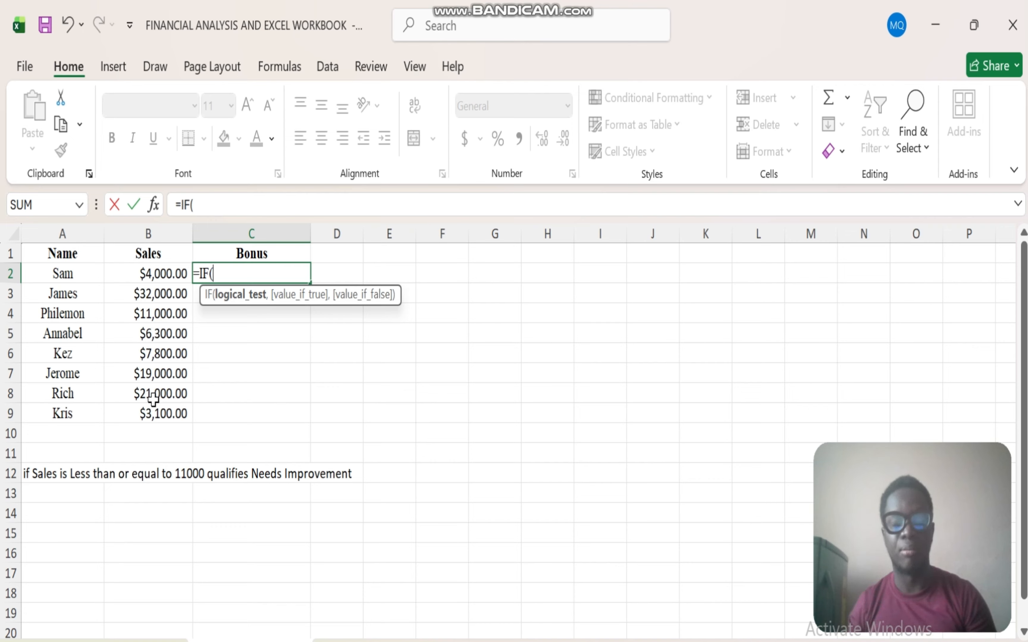
click(152, 277)
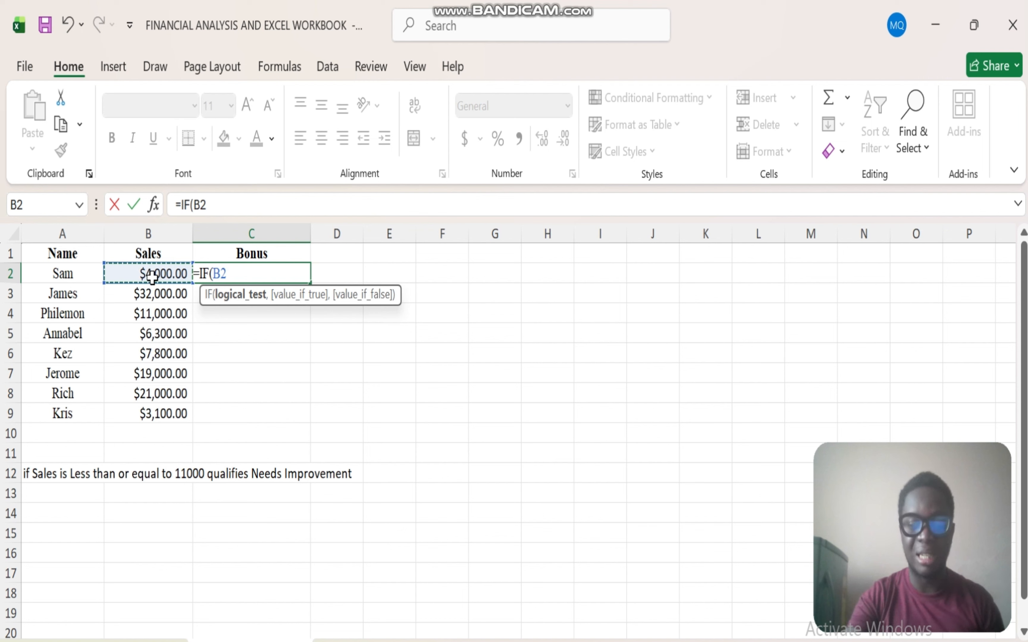
text(<=)
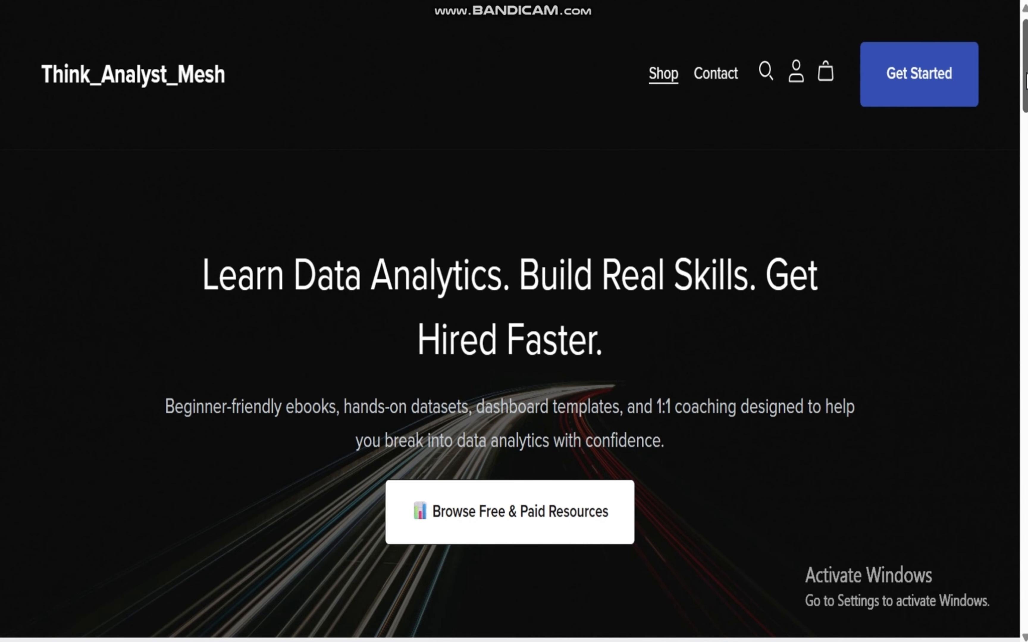
- Switch to the Think_Analyst_Mesh web shop and look through the 1:1 Data Analytics Coaching and Power BI for Complete Beginners pages
drag(1025, 79, 1024, 175)
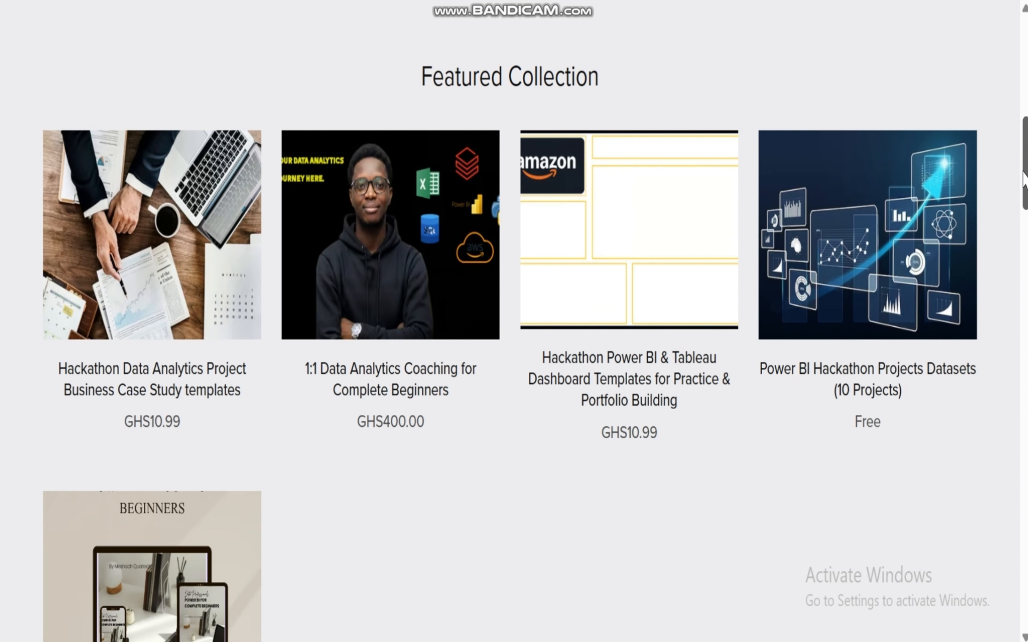
click(393, 384)
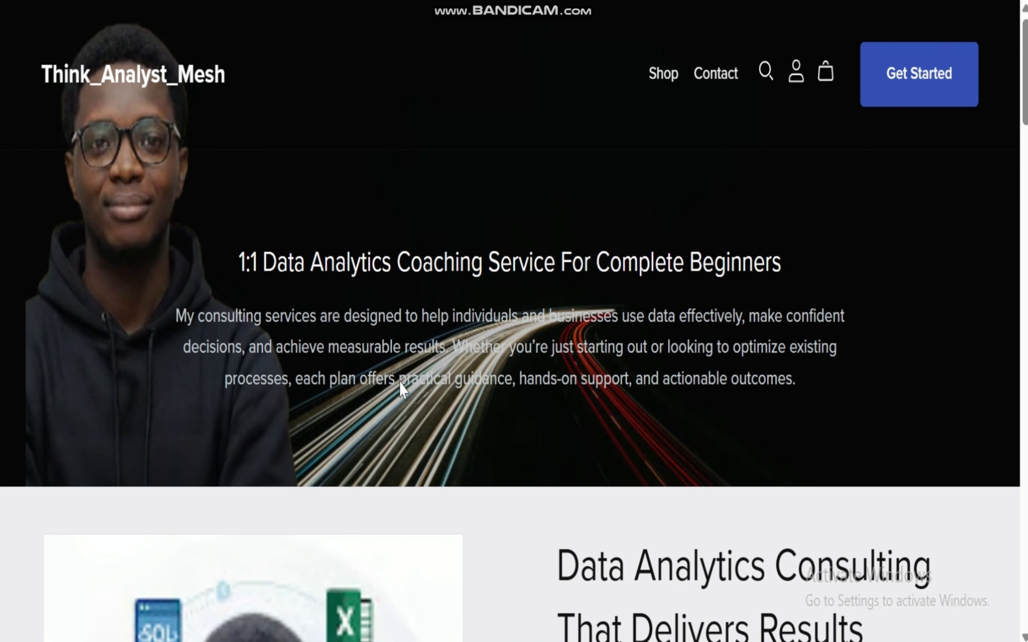
scroll(510, 321, down, 20)
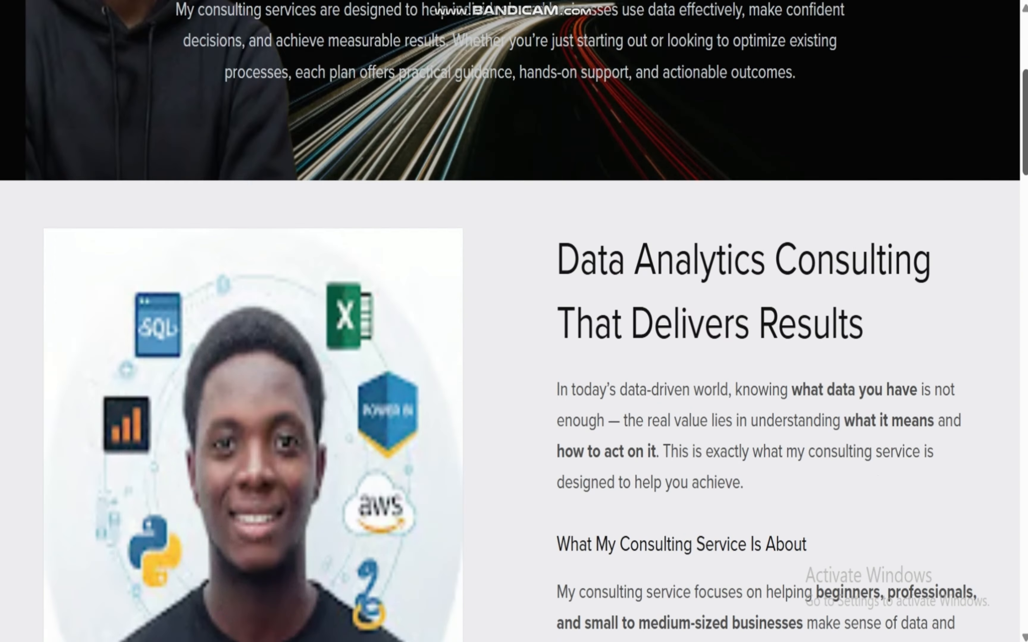
scroll(510, 321, up, 20)
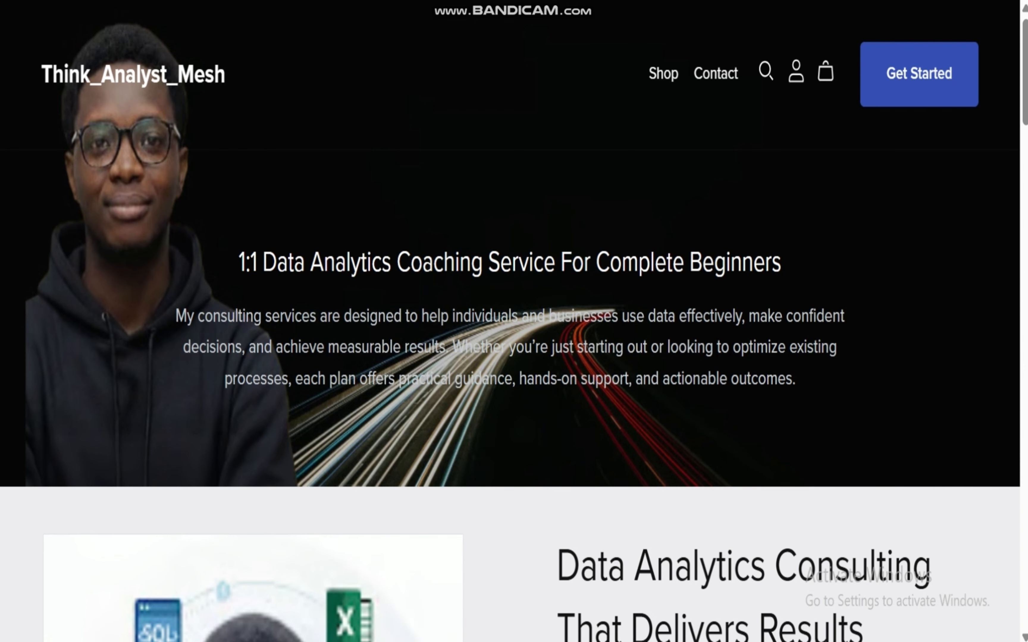
key(ctrl+Tab)
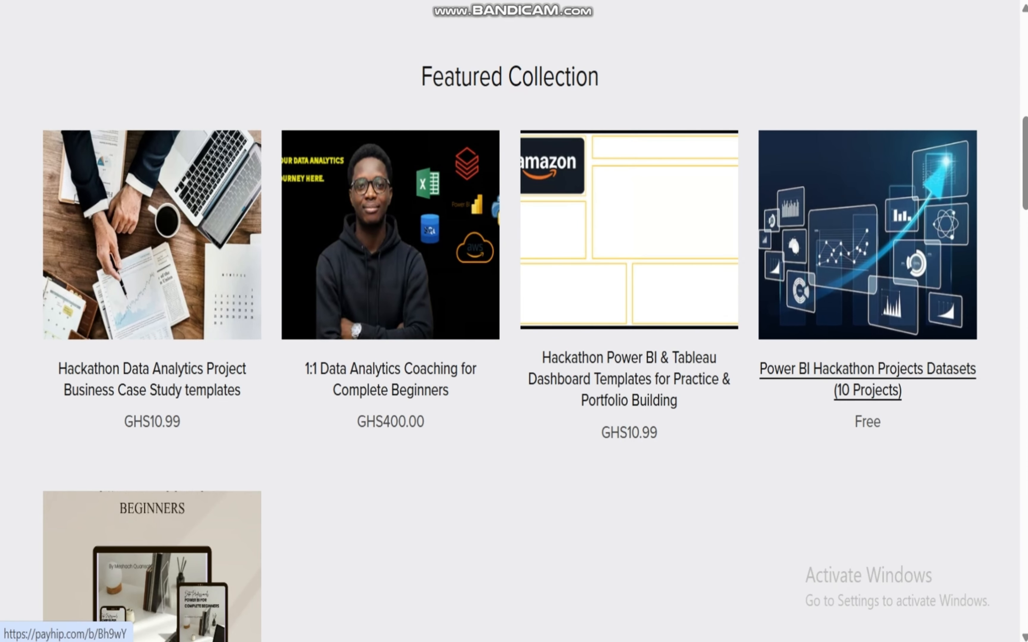
drag(1025, 170, 1025, 226)
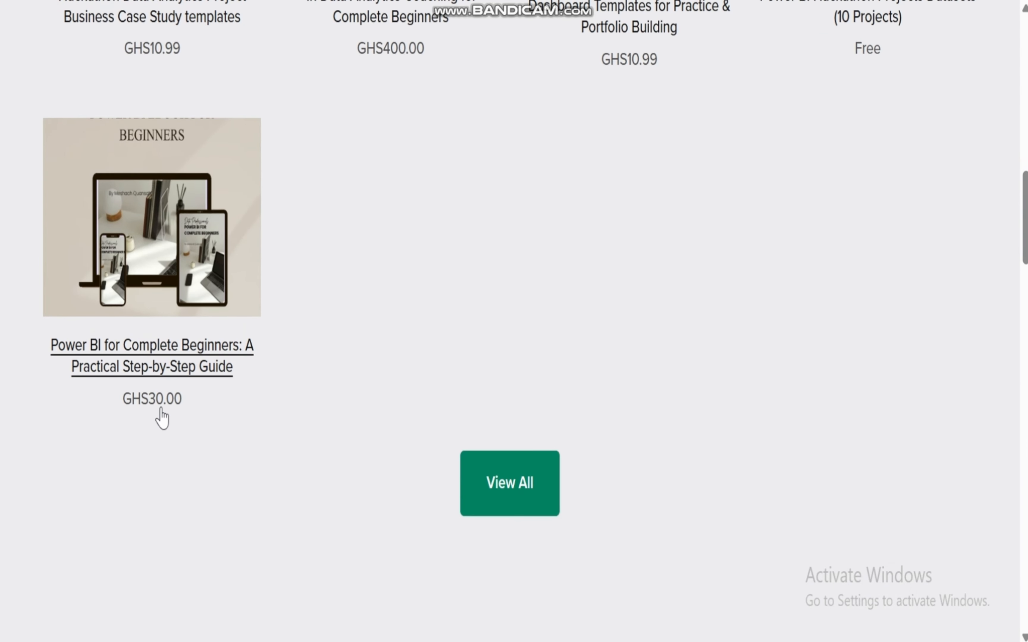
click(136, 366)
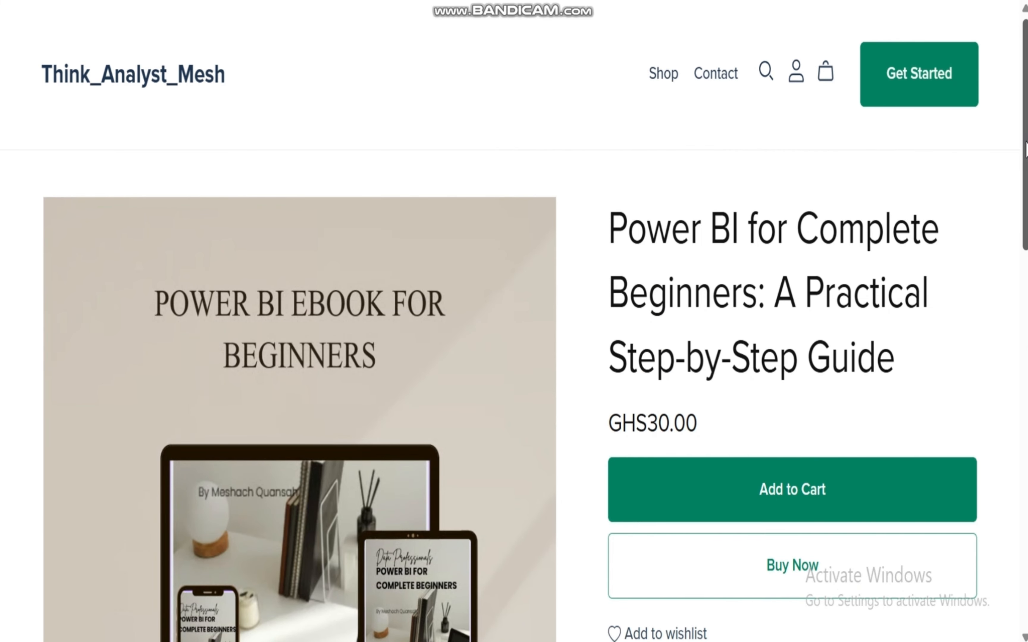
mouse_move(1025, 148)
mouse_down()
mouse_move(1014, 534)
mouse_move(1026, 141)
mouse_up()
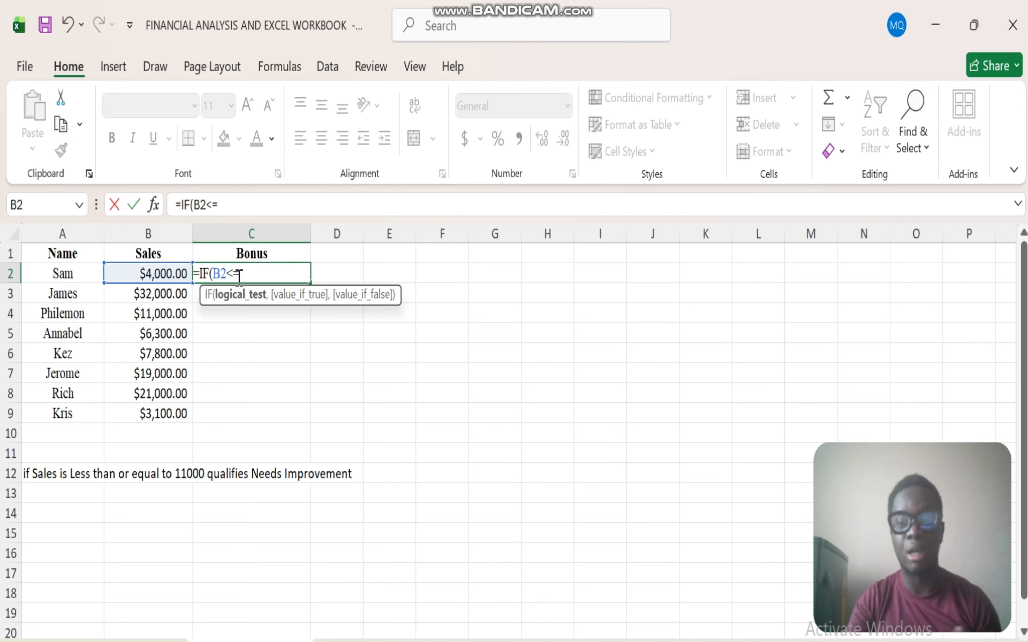
- Return to the Excel workbook and complete C2's formula as =IF(B2<=11000, "Needs Improvement","OK")
text(11)
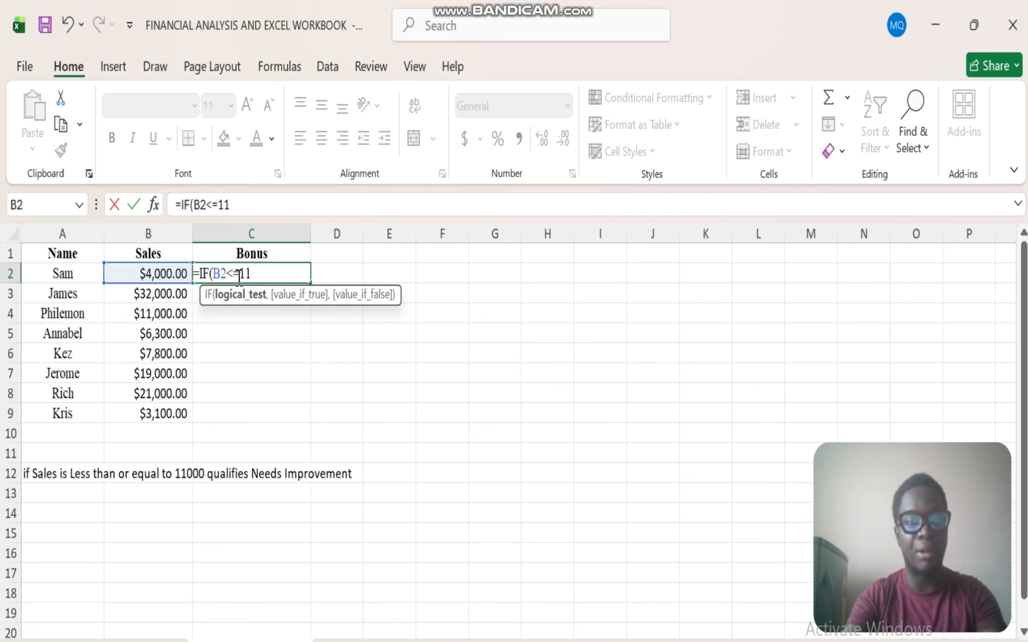
text(000, )
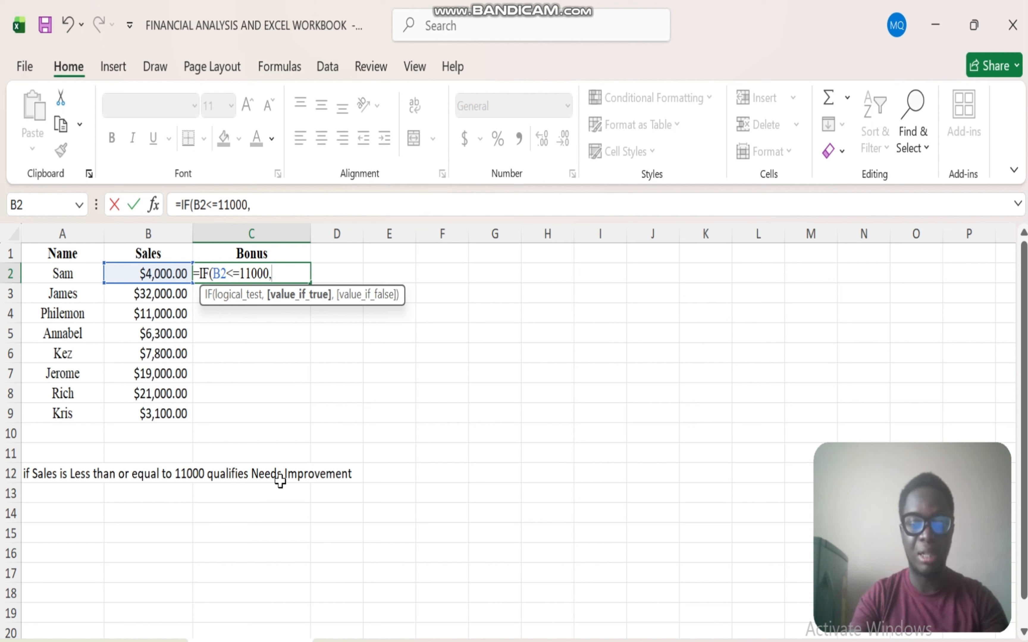
text("N)
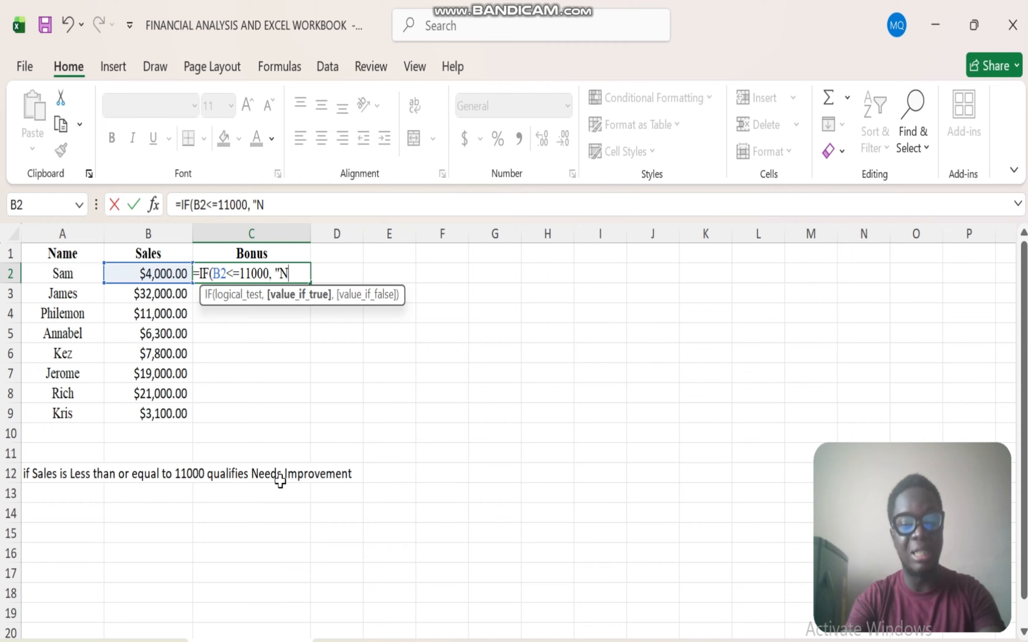
text(eeds Im)
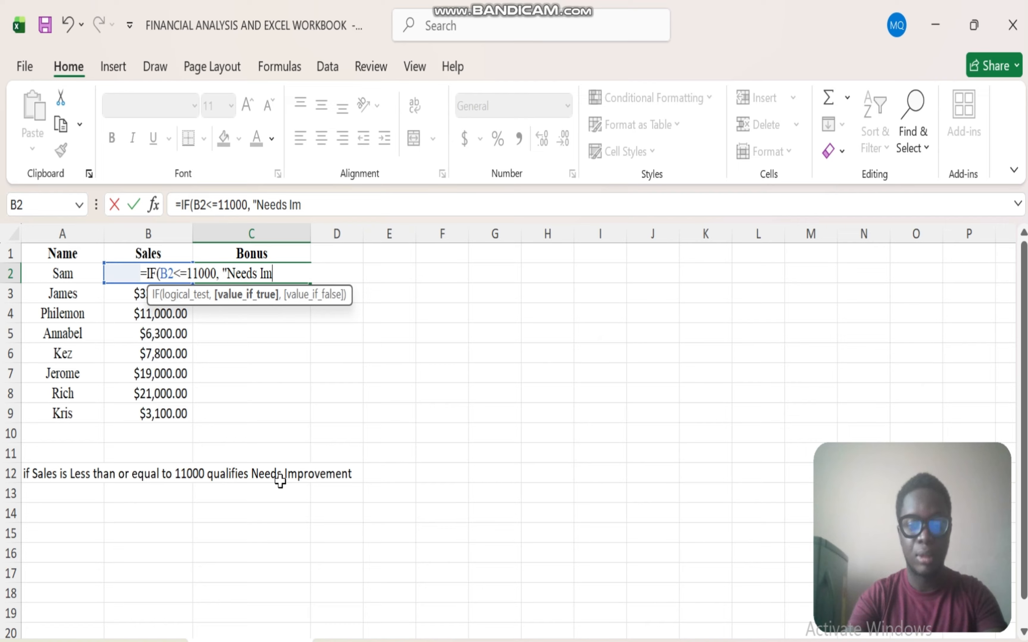
text(provement)
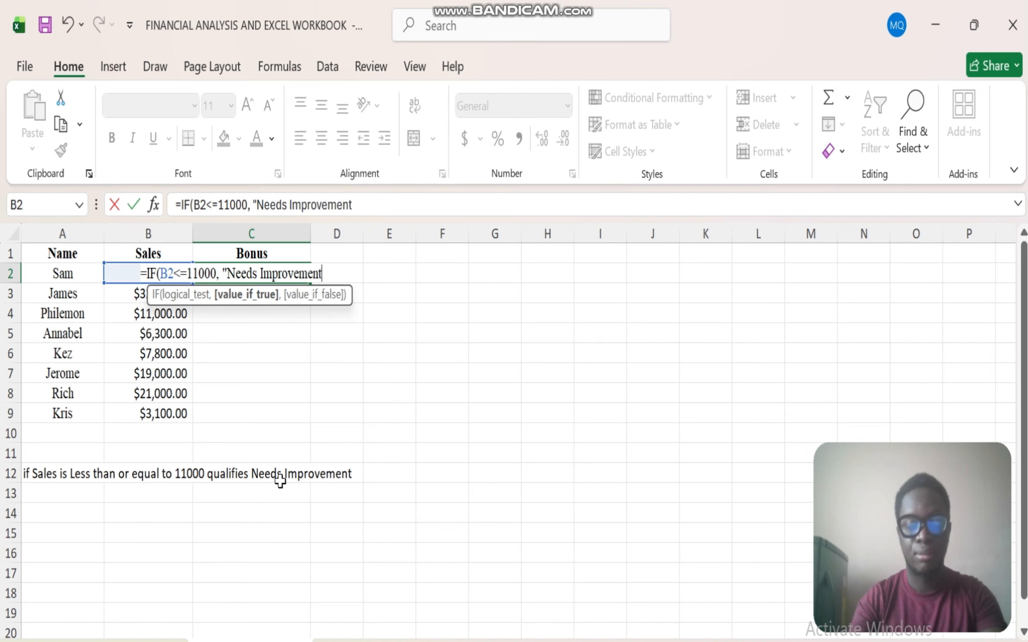
text(")
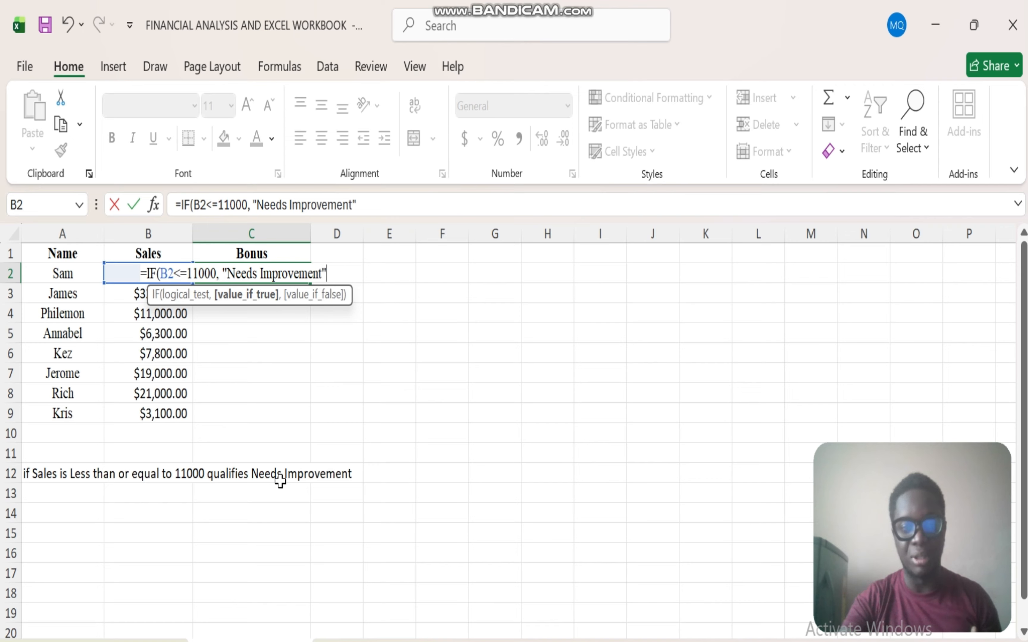
text(,)
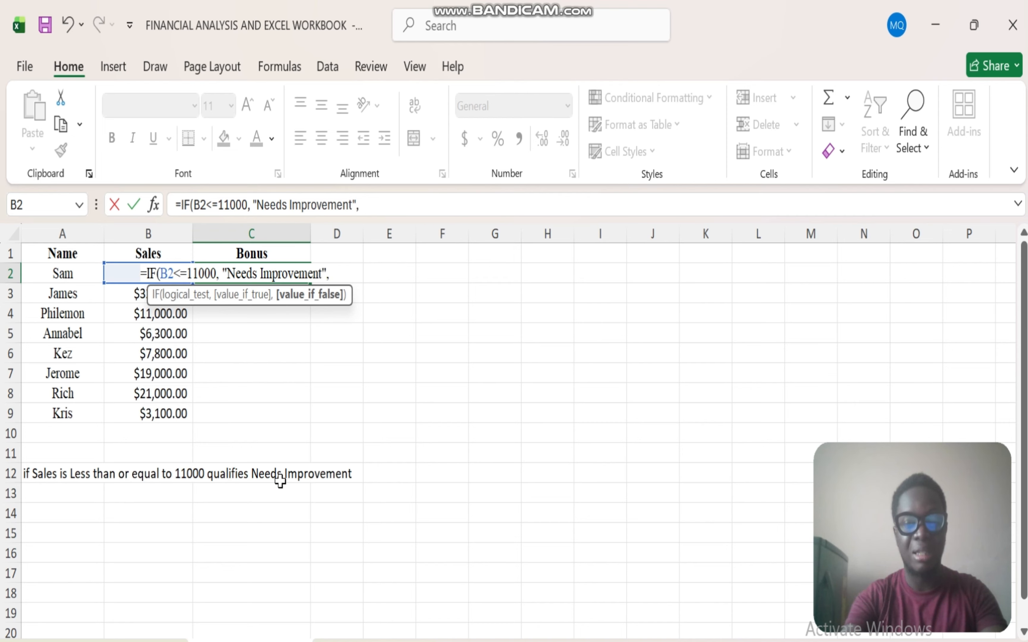
text(")
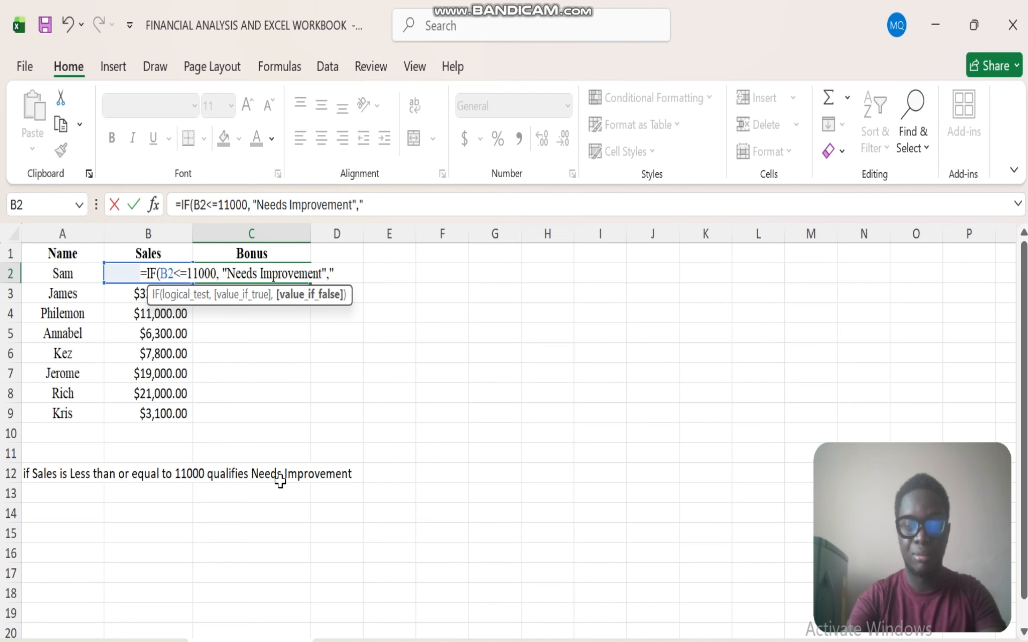
text(OK")
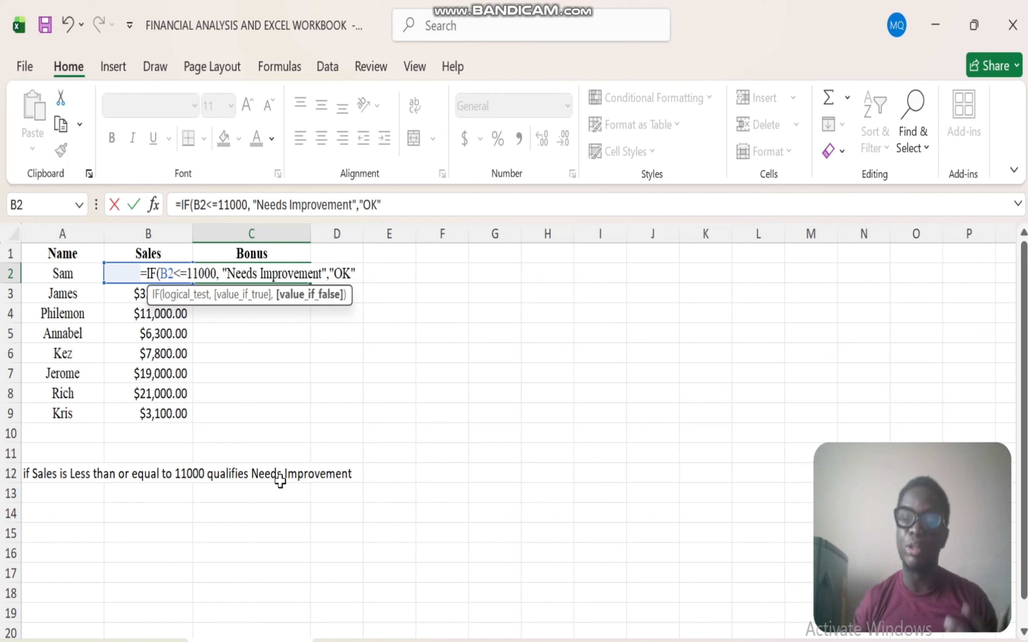
text())
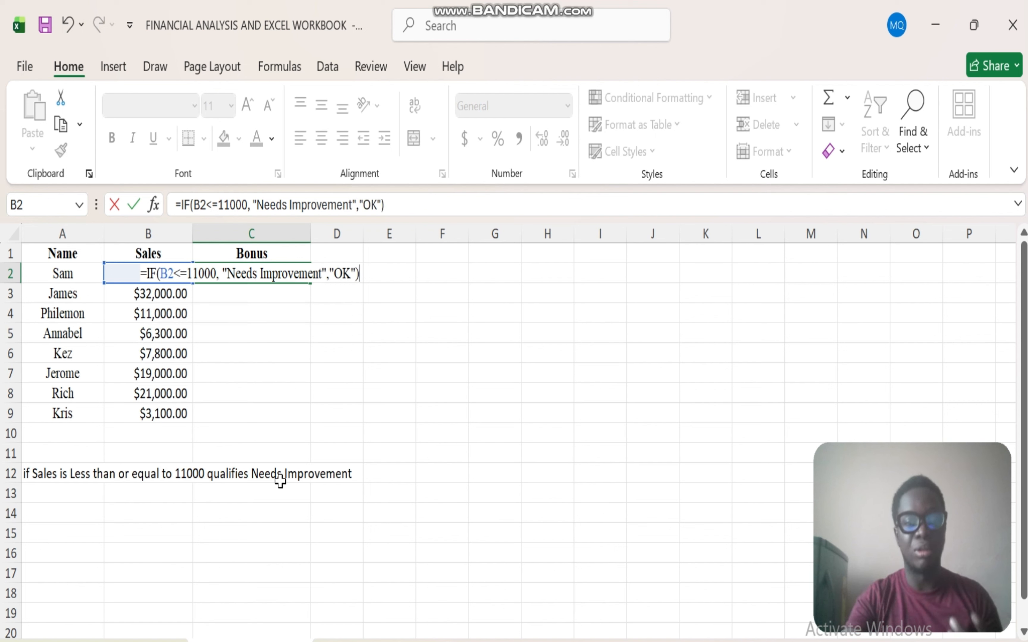
key(Return)
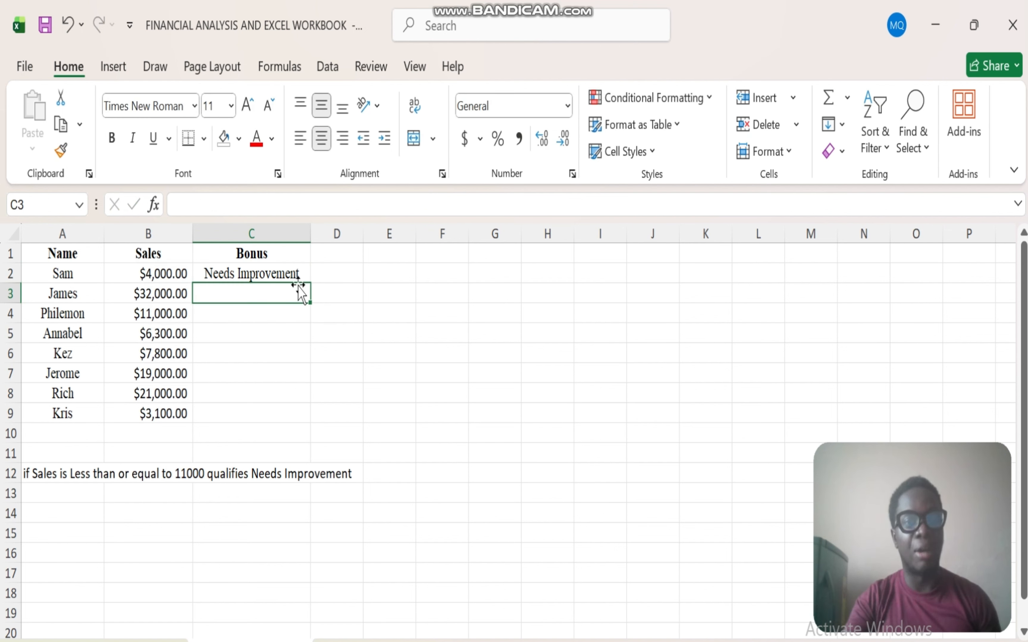
- Fill the Needs Improvement/OK formula from C2 down through C9 and reselect C2
click(295, 274)
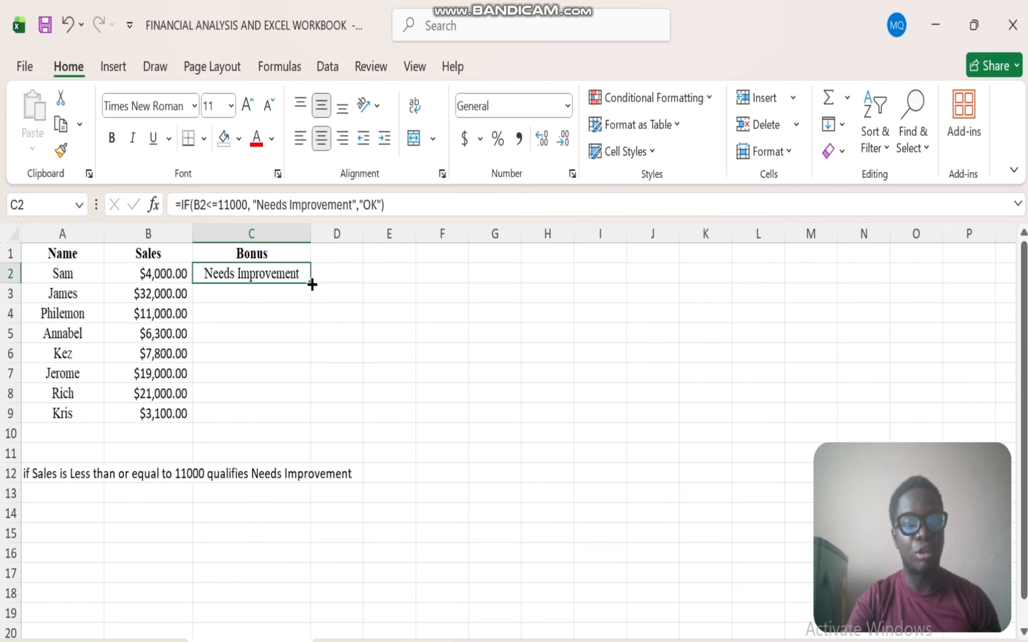
double_click(310, 282)
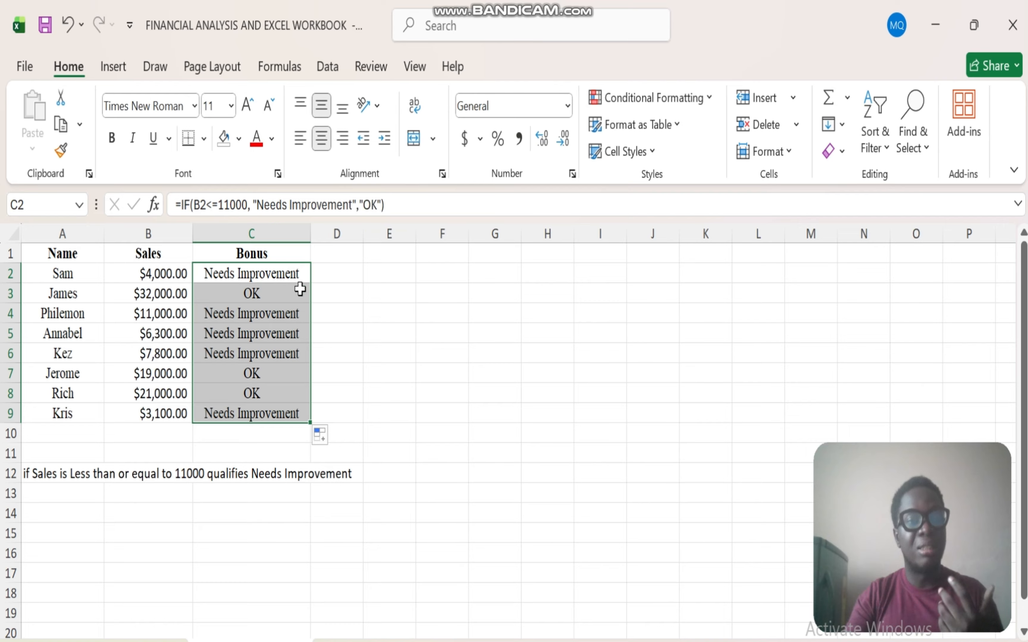
click(264, 280)
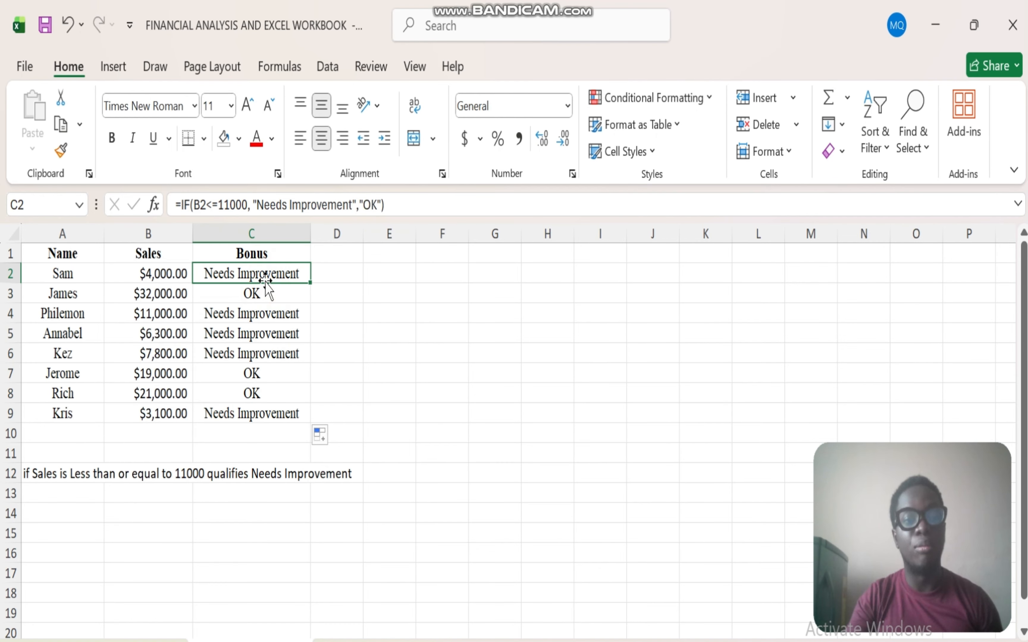